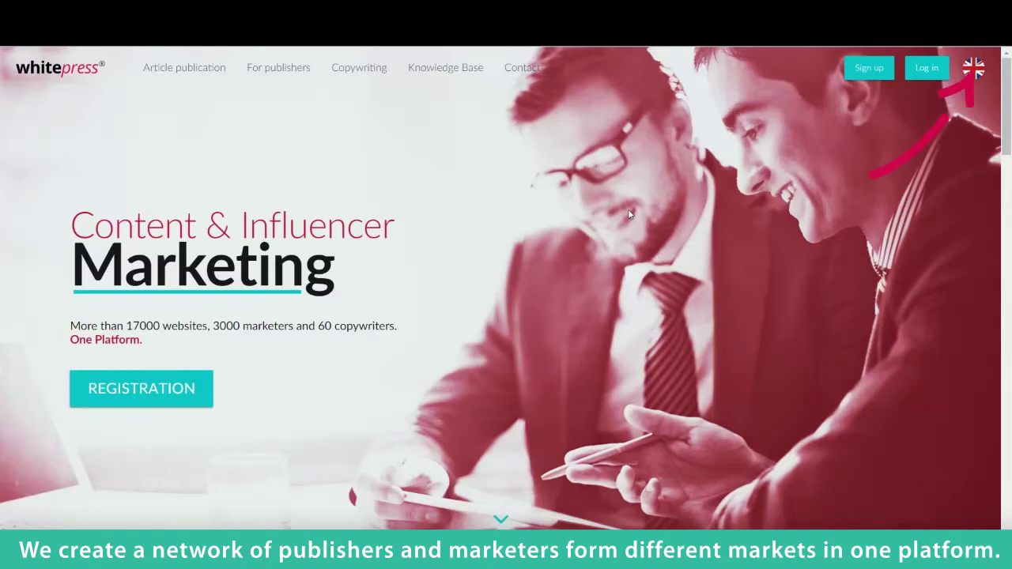
mouse_move(979, 71)
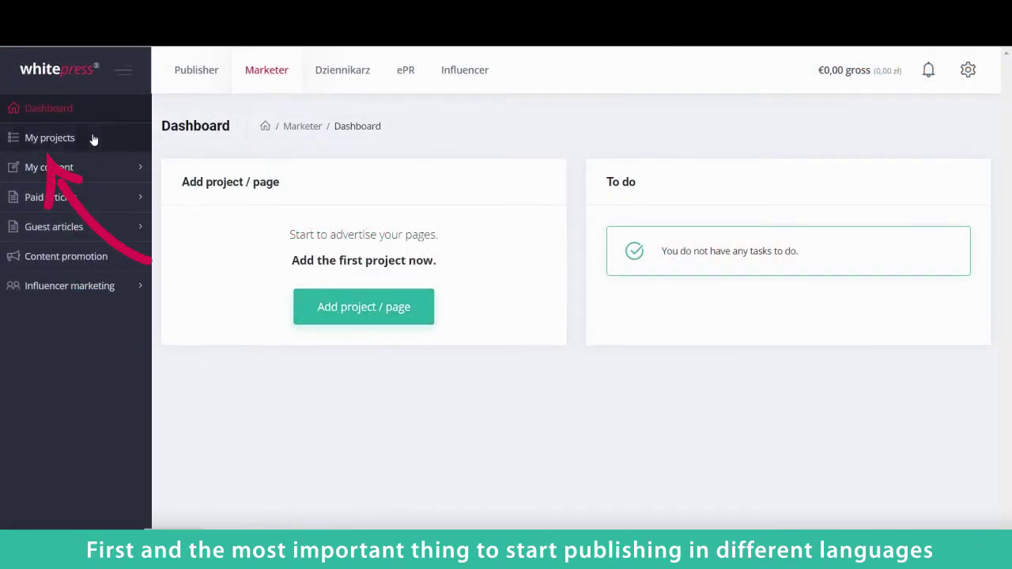
left_click(136, 150)
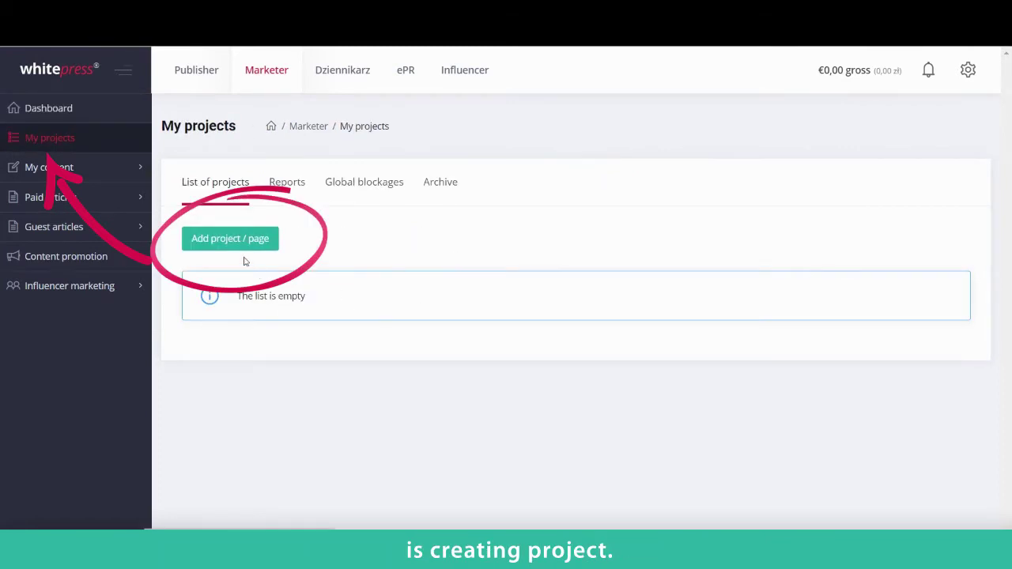
left_click(237, 249)
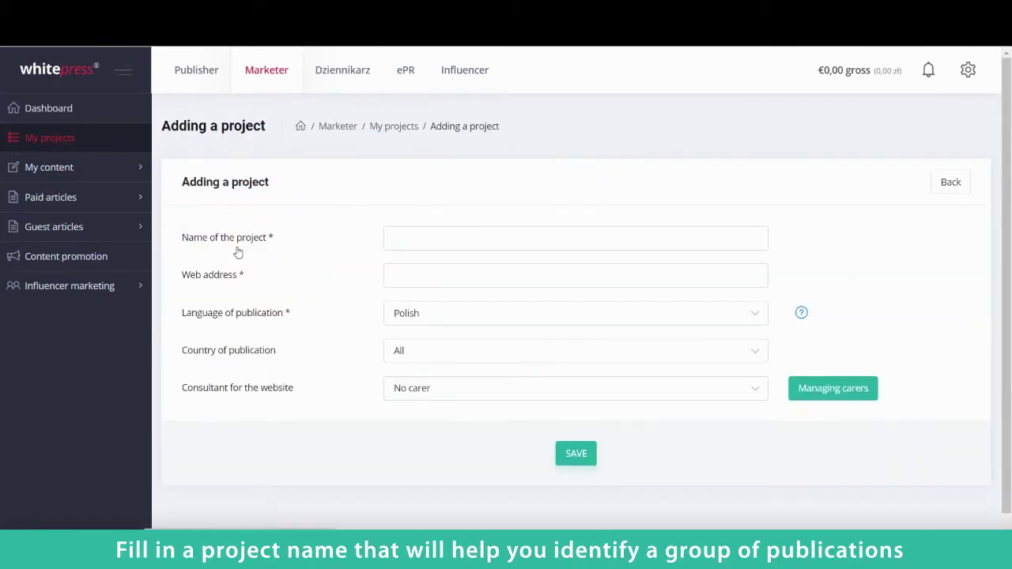
left_click(409, 234)
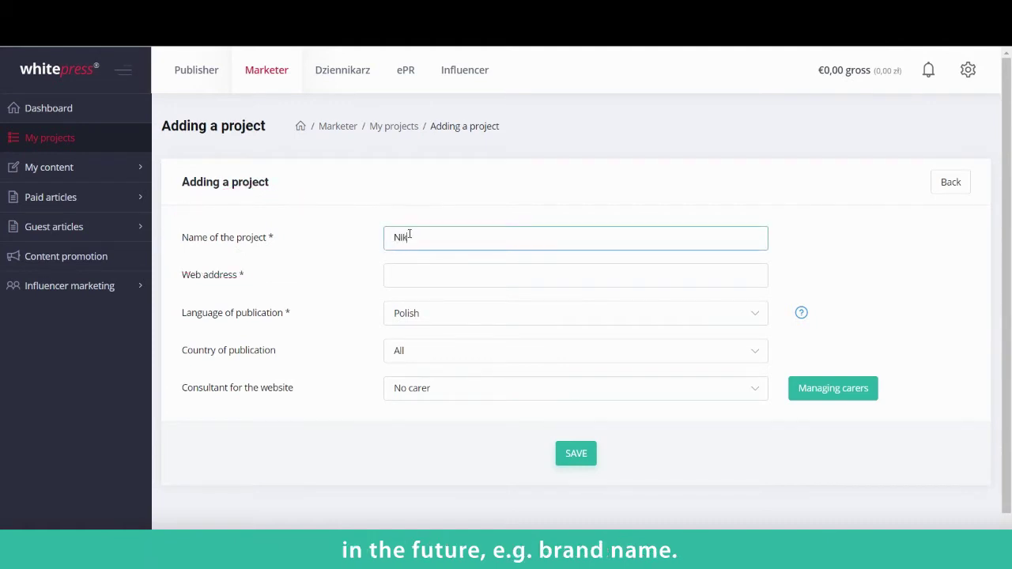
left_click(411, 281)
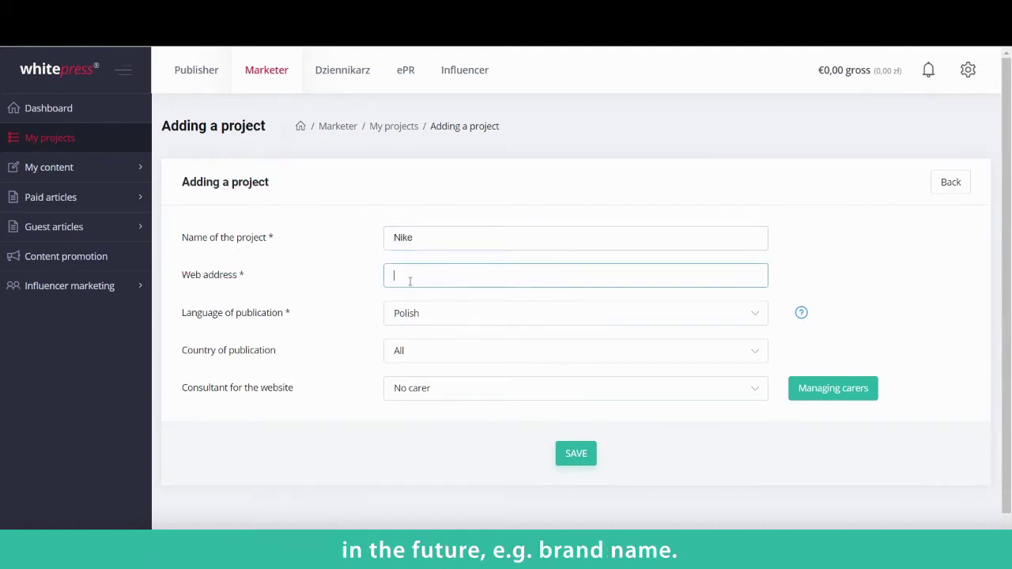
type("www.n")
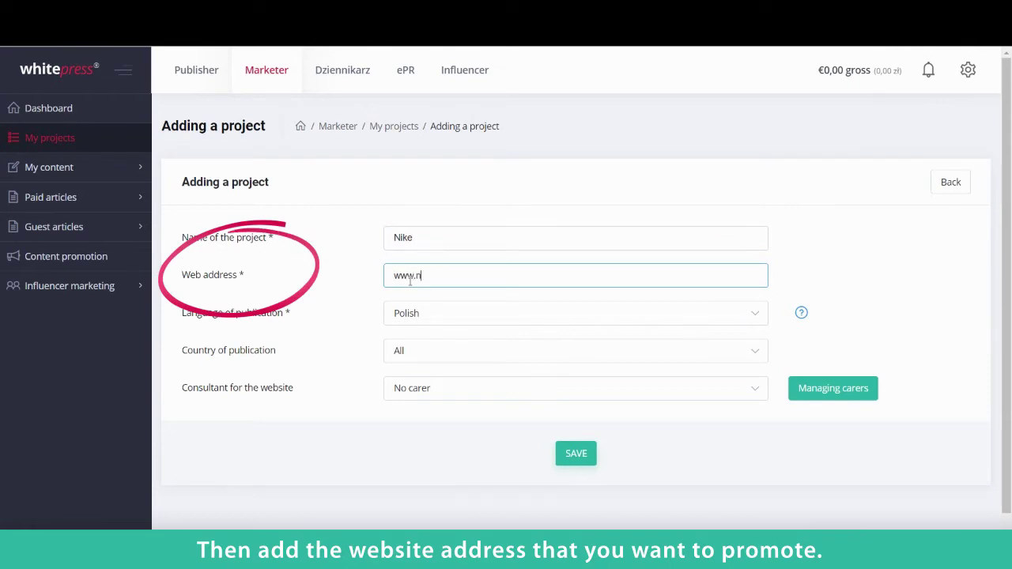
type("ike.co")
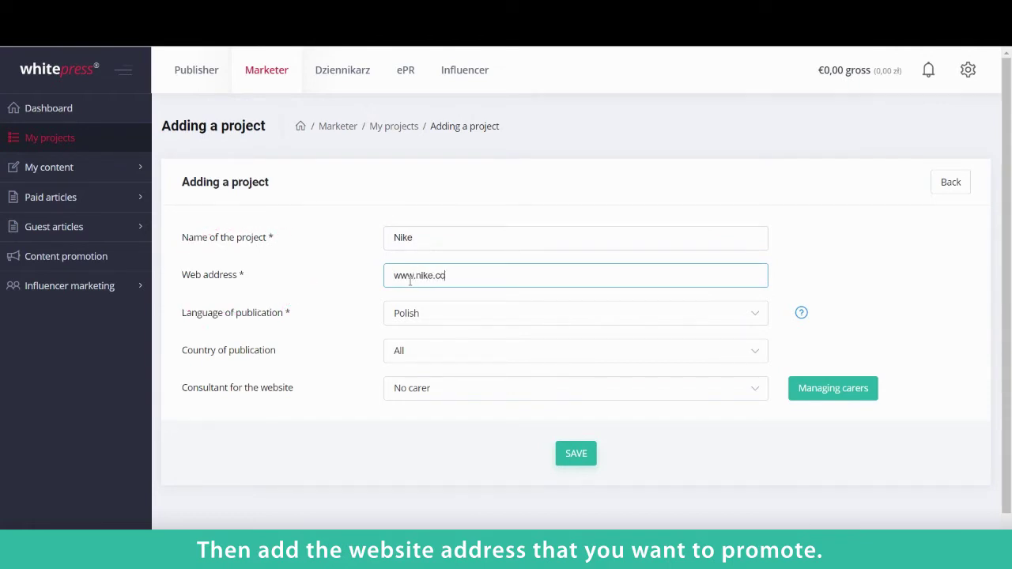
type("m")
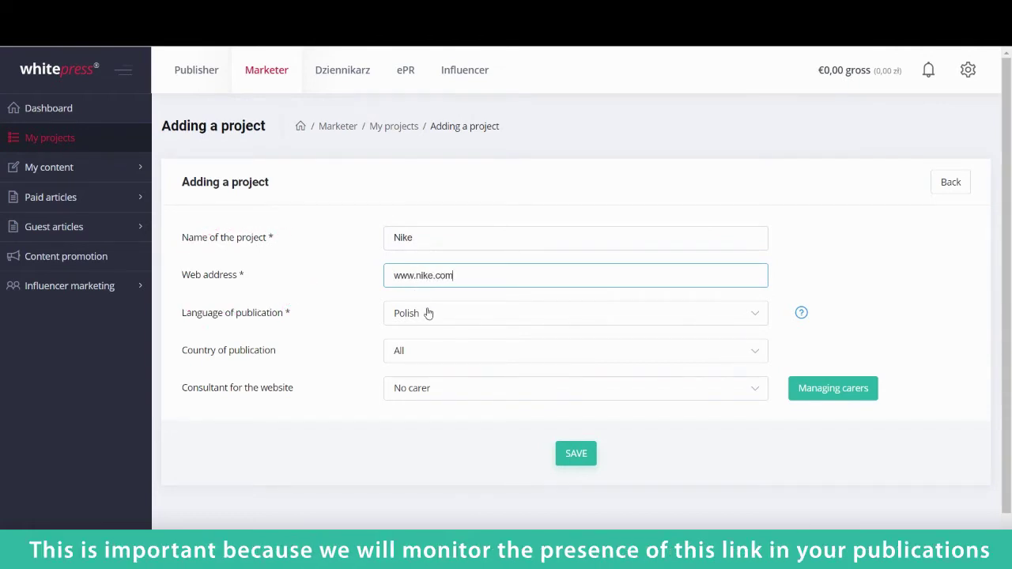
- Set the project's language of publication to English and save the project
left_click(428, 314)
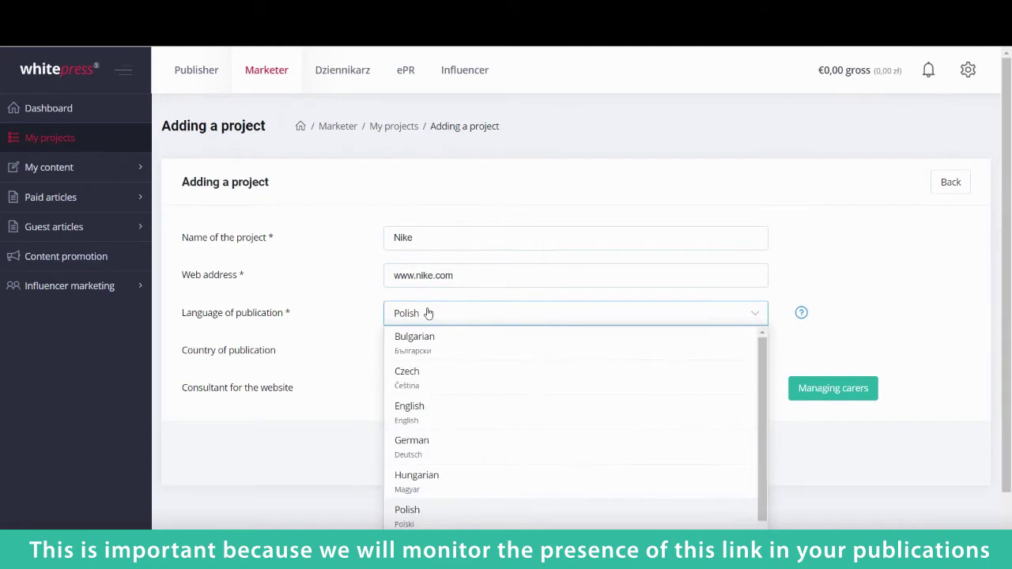
left_click(428, 411)
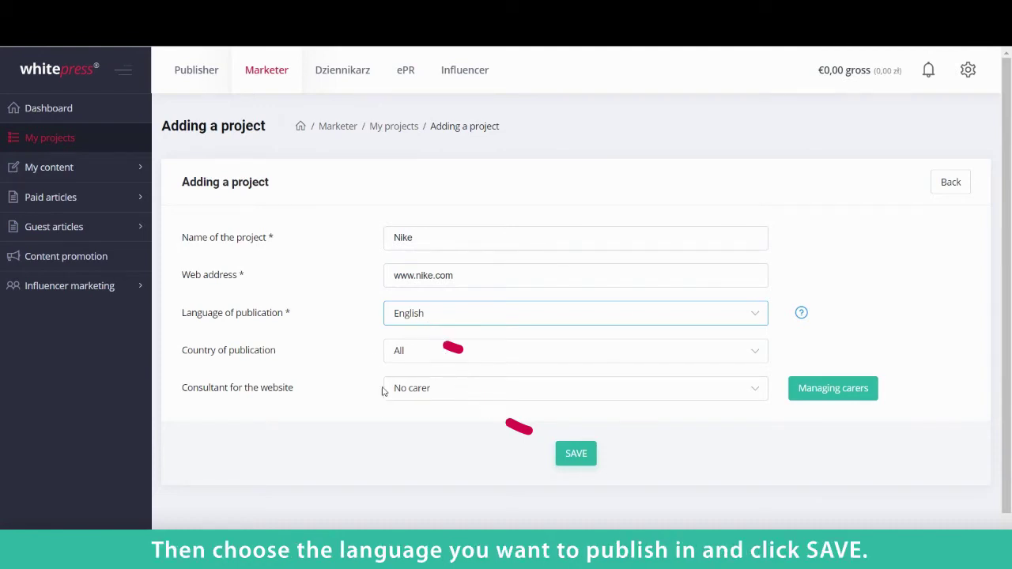
left_click(570, 453)
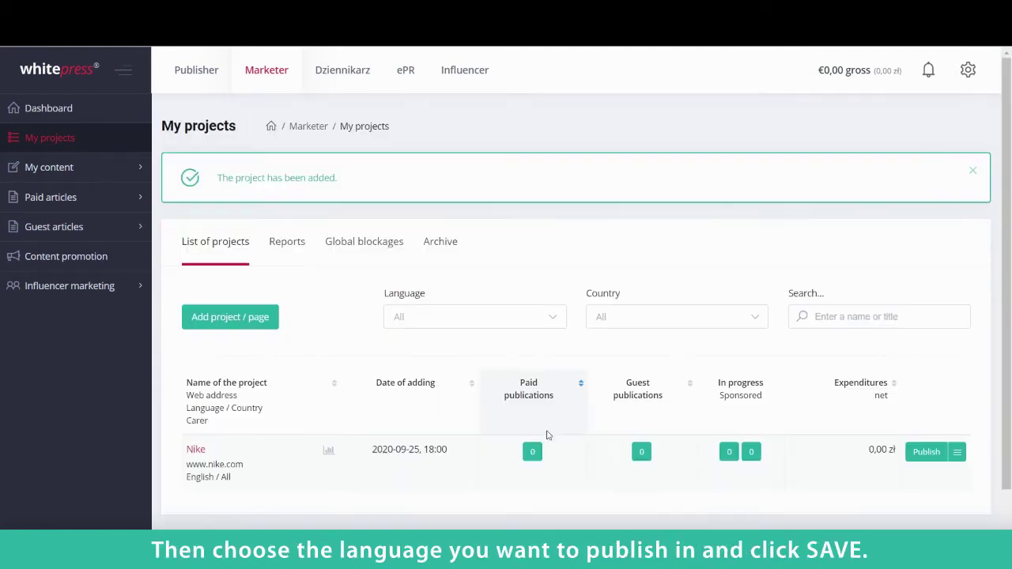
left_click(228, 316)
left_click(429, 237)
type("Nike")
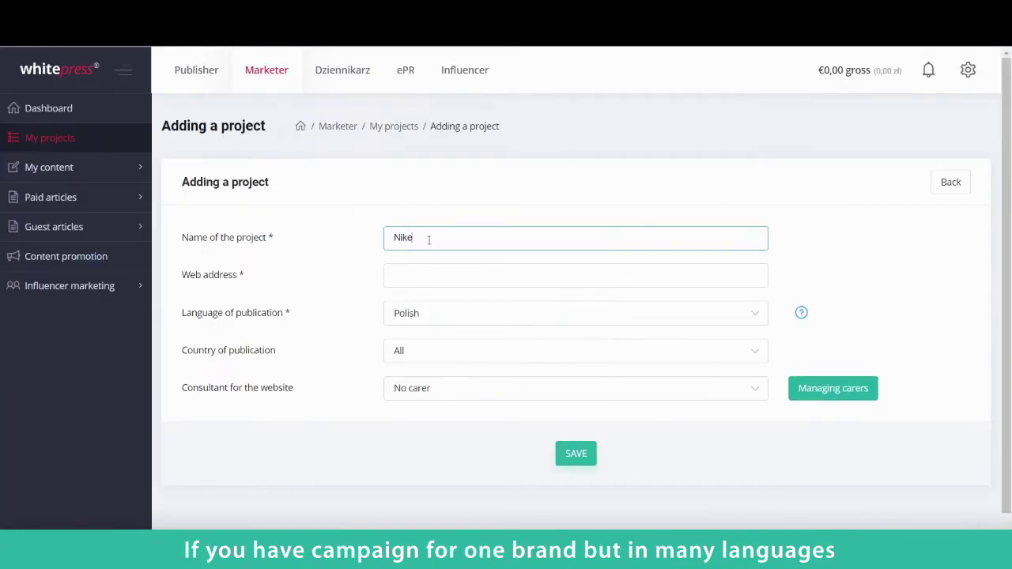
left_click(442, 276)
type("www.nike.com/ro")
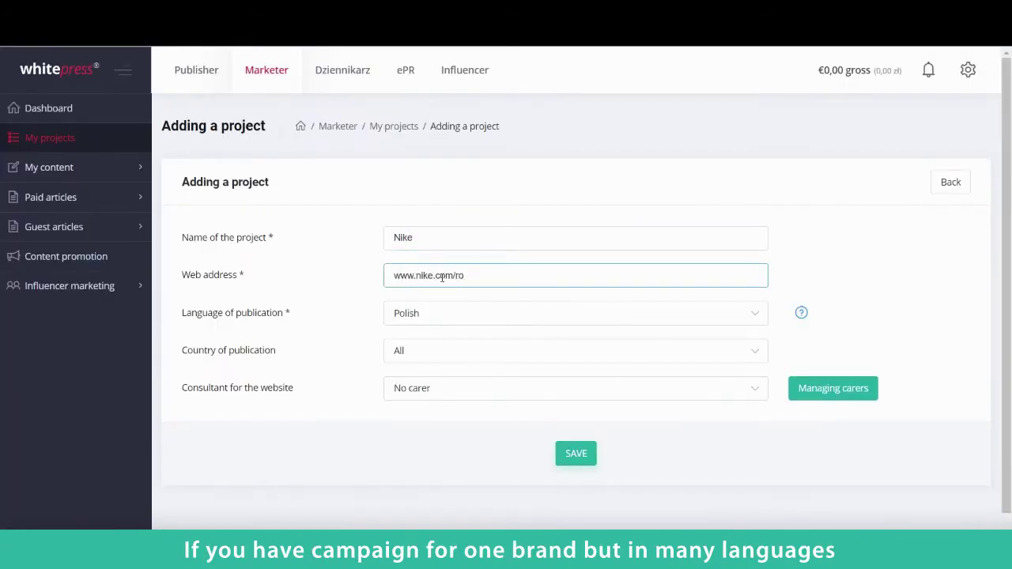
- Choose Romanian as the second project's language of publication and save it
left_click(453, 312)
scroll(439, 475, "down", 2)
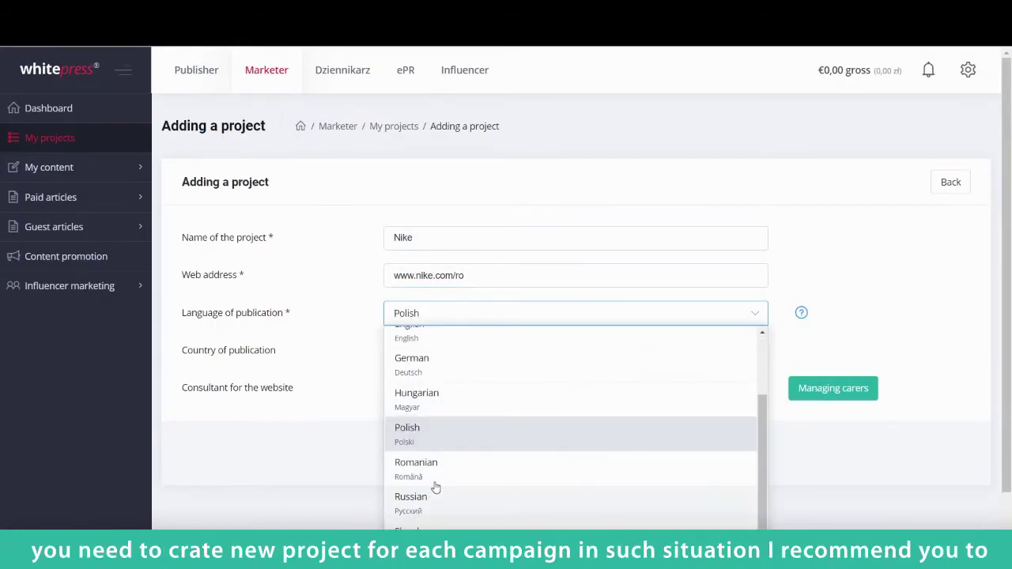
left_click(439, 463)
left_click(566, 455)
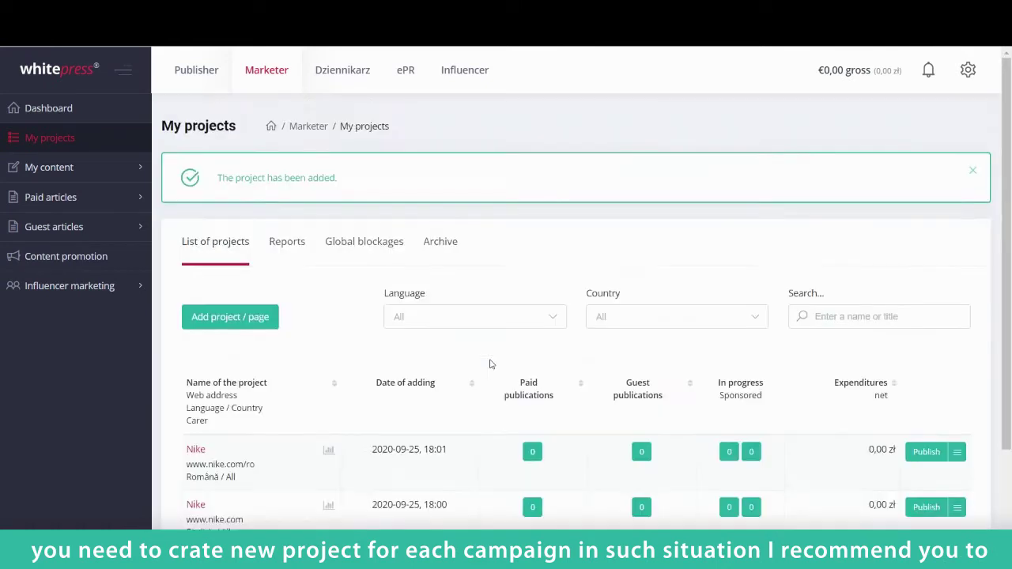
- Rename the Romanian project as Nike RO and save the change
scroll(490, 364, "down", 1)
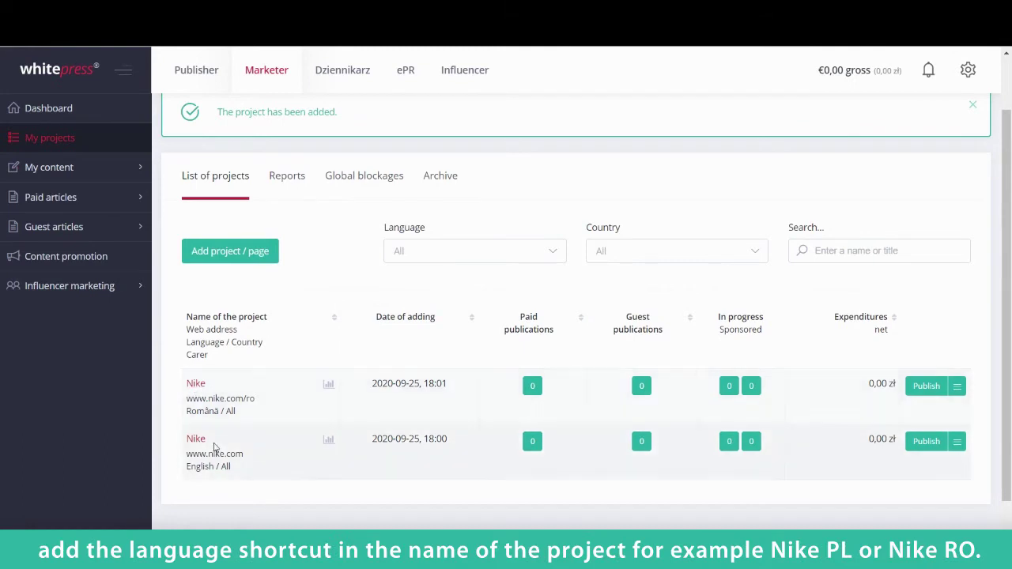
left_click(957, 386)
left_click(931, 311)
left_click(442, 281)
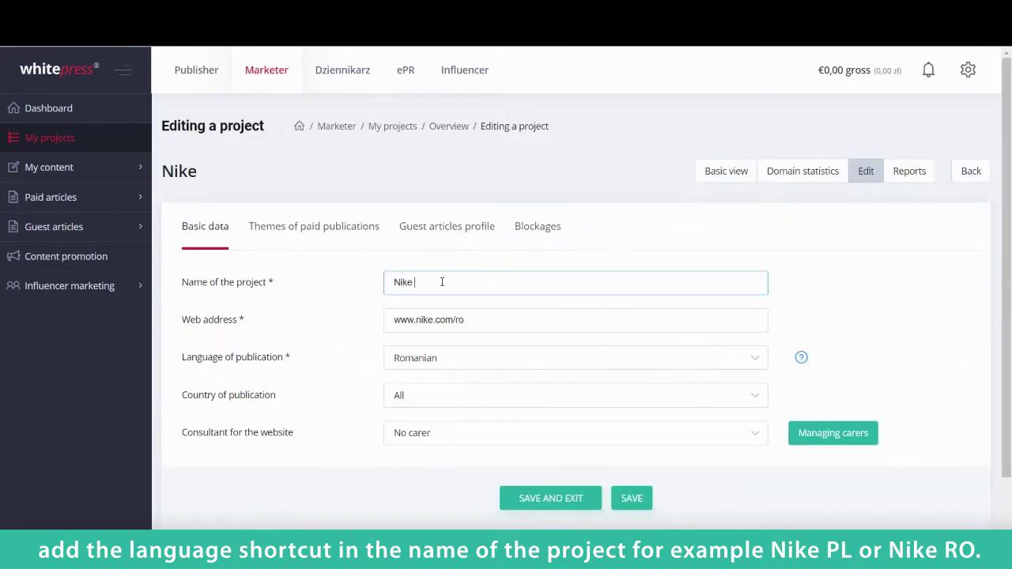
left_click(545, 498)
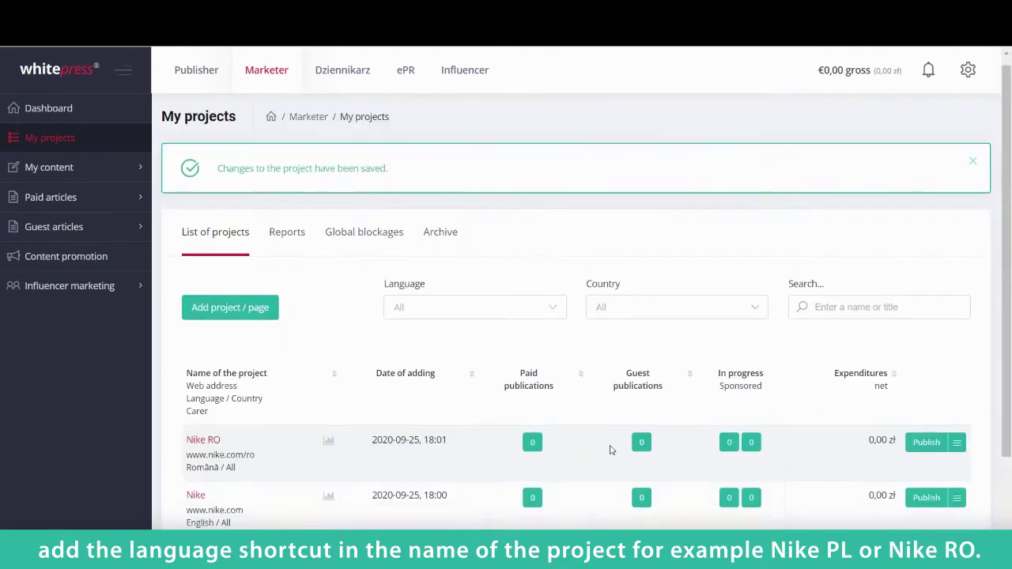
- Rename the English project as Nike ENG and save the change
scroll(610, 449, "down", 1)
left_click(956, 436)
left_click(892, 356)
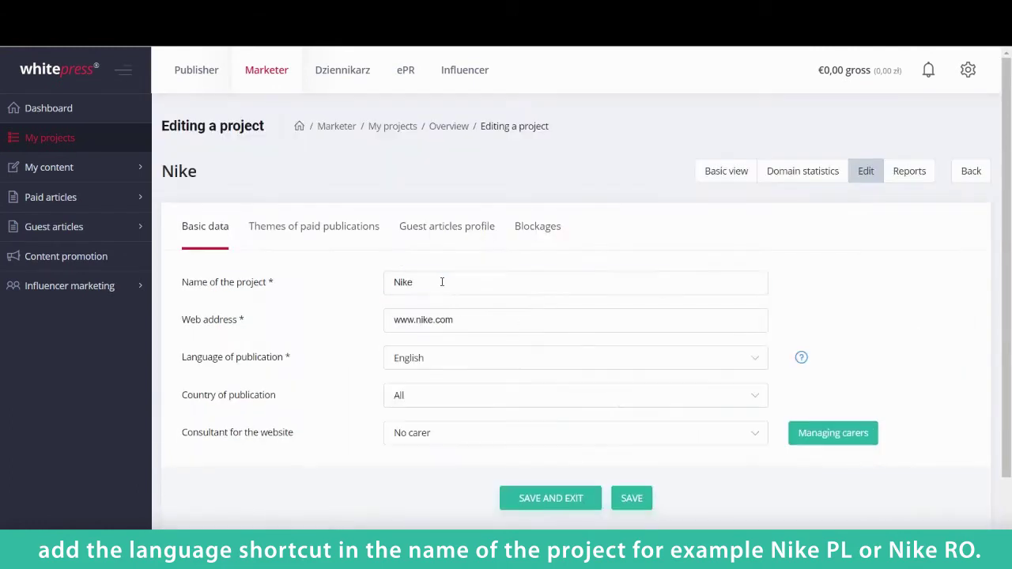
left_click(442, 282)
type("ENG")
left_click(550, 498)
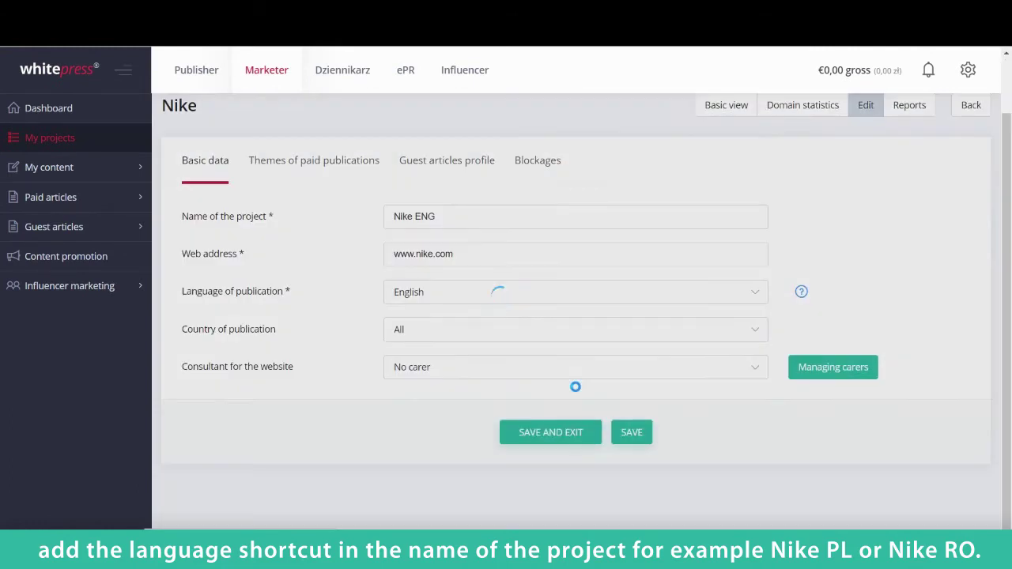
- Open the publication ordering page for the Nike ENG project and search for portals in the United States
scroll(574, 387, "down", 1)
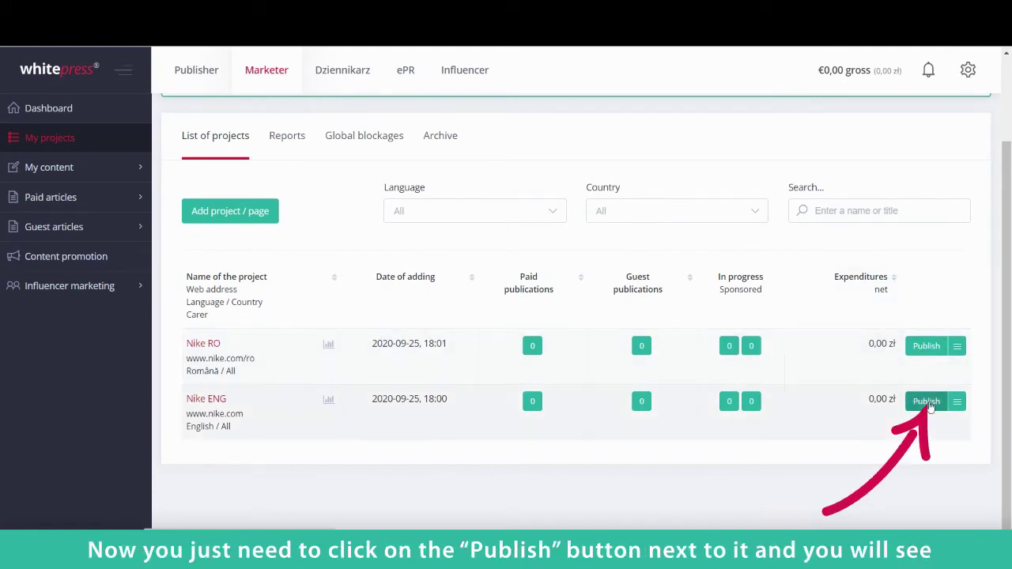
left_click(927, 402)
scroll(901, 387, "down", 1)
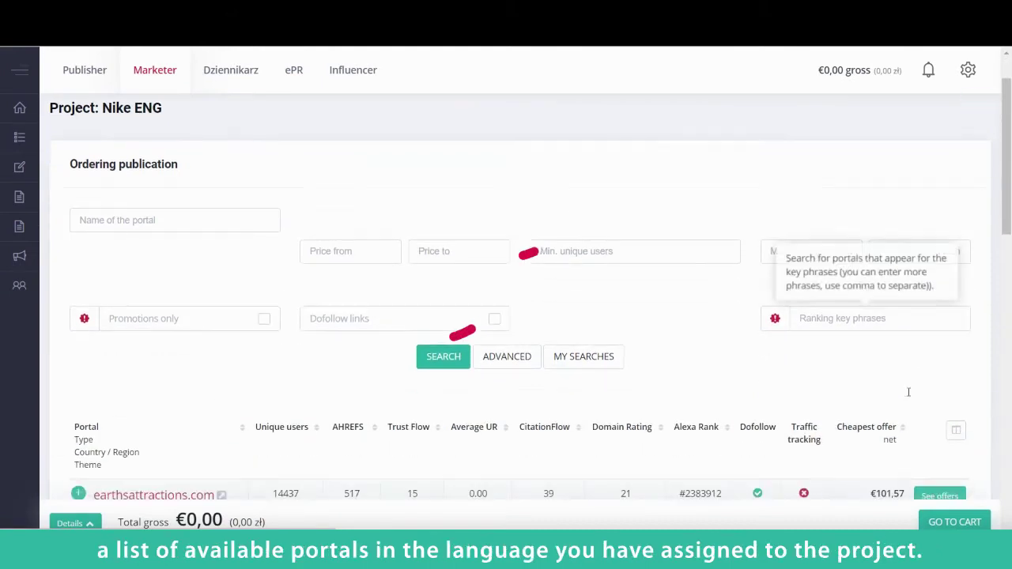
left_click(685, 231)
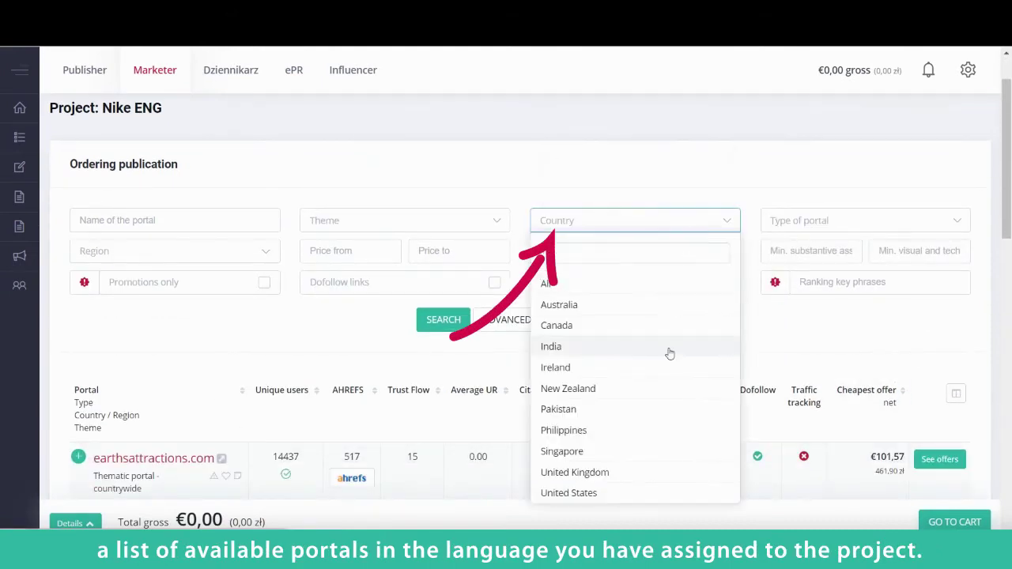
left_click(574, 490)
left_click(441, 323)
scroll(438, 328, "down", 1)
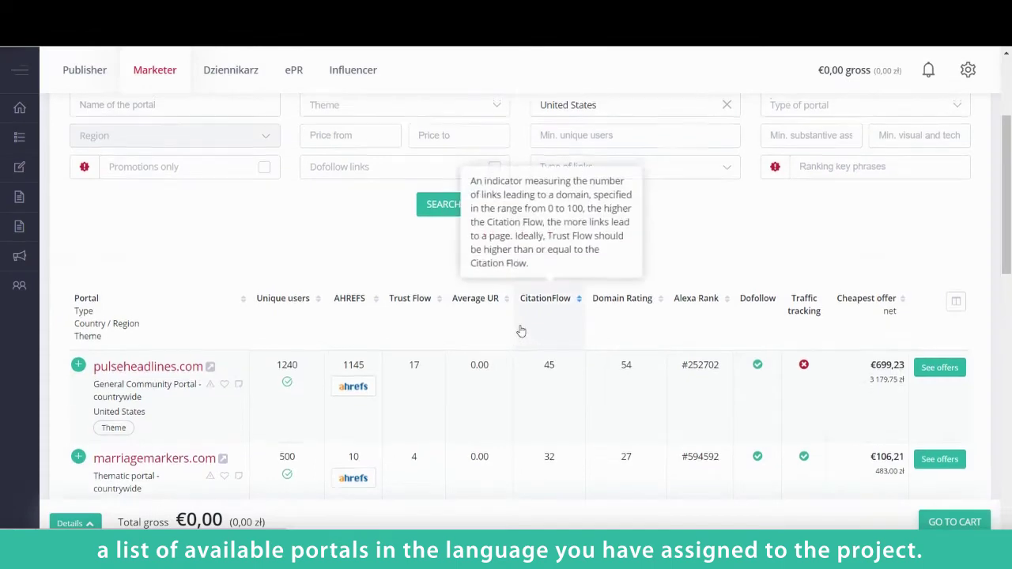
- Change the country filter to United Kingdom and search the portals again
scroll(545, 308, "up", 3)
left_click(574, 287)
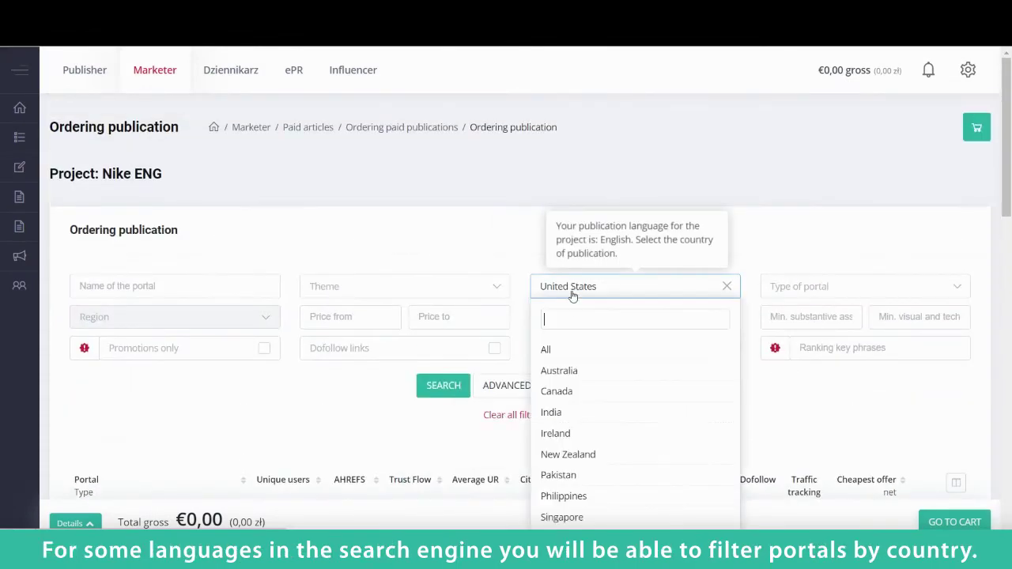
left_click(568, 559)
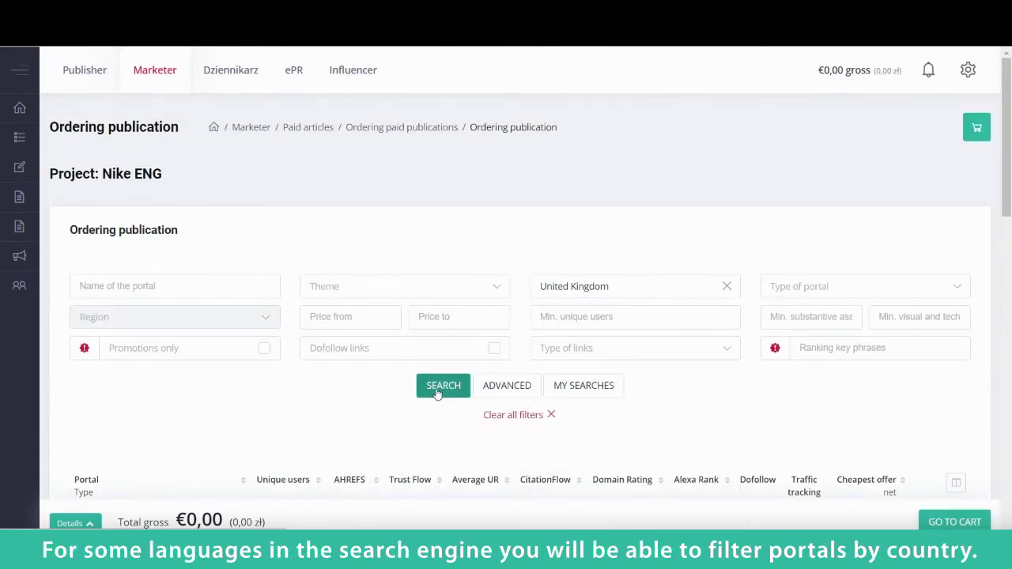
left_click(440, 386)
scroll(542, 391, "down", 3)
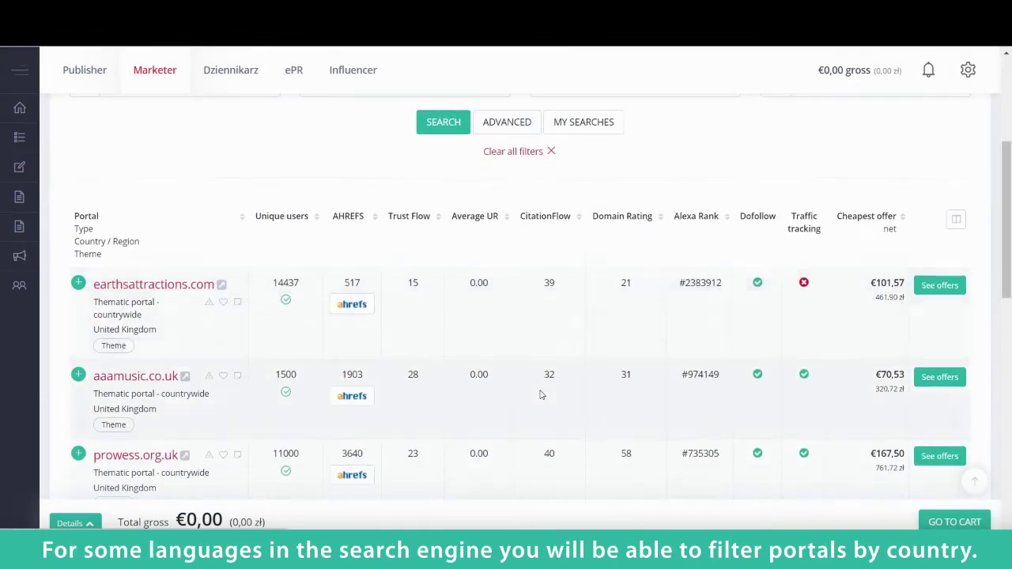
- Set the country filter back to All and rerun the portal search
scroll(563, 286, "up", 3)
left_click(563, 286)
left_click(555, 346)
left_click(457, 394)
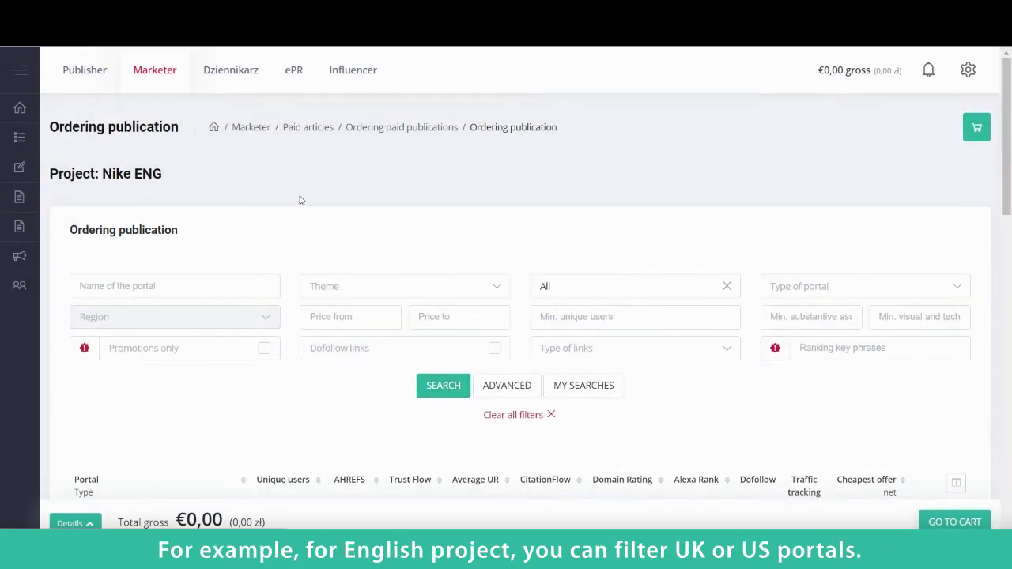
- Open the publication ordering page for the Nike RO project and select the SEO article offer from promotor.ro
left_click(24, 140)
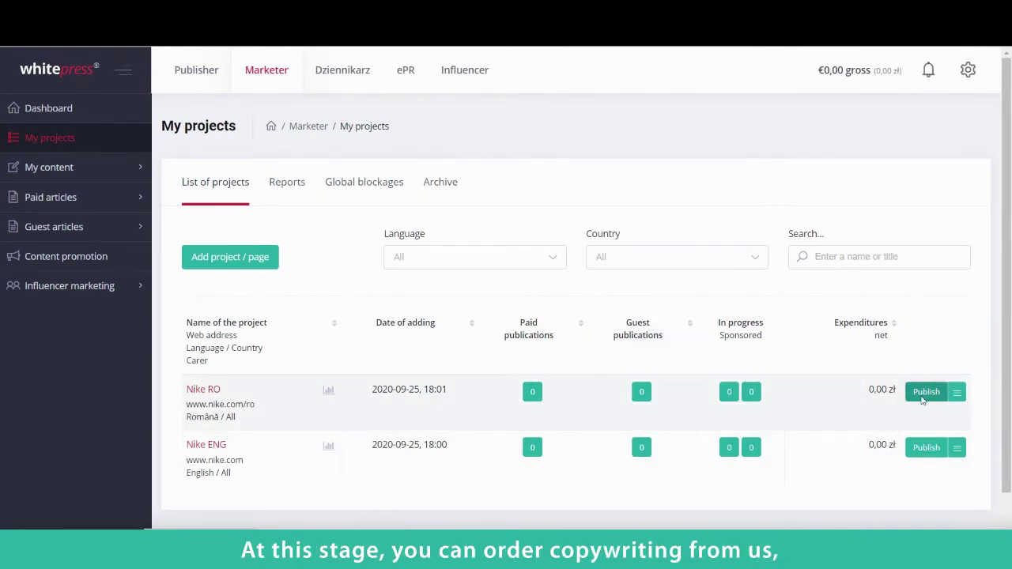
left_click(926, 392)
scroll(870, 316, "down", 6)
left_click(927, 207)
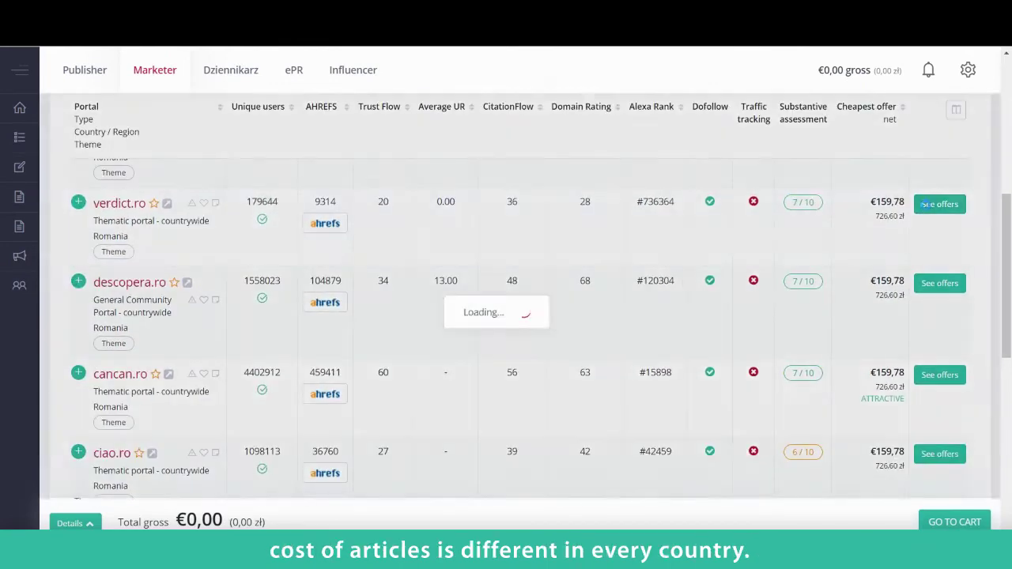
left_click(958, 204)
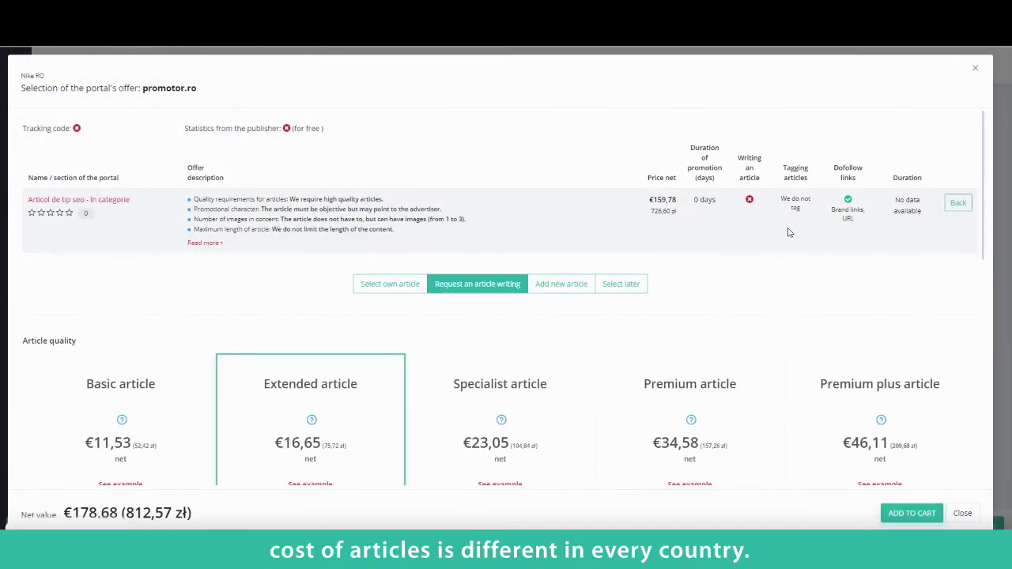
- Enter "Please invent your own title" as the title in the article writing order details
scroll(788, 233, "down", 2)
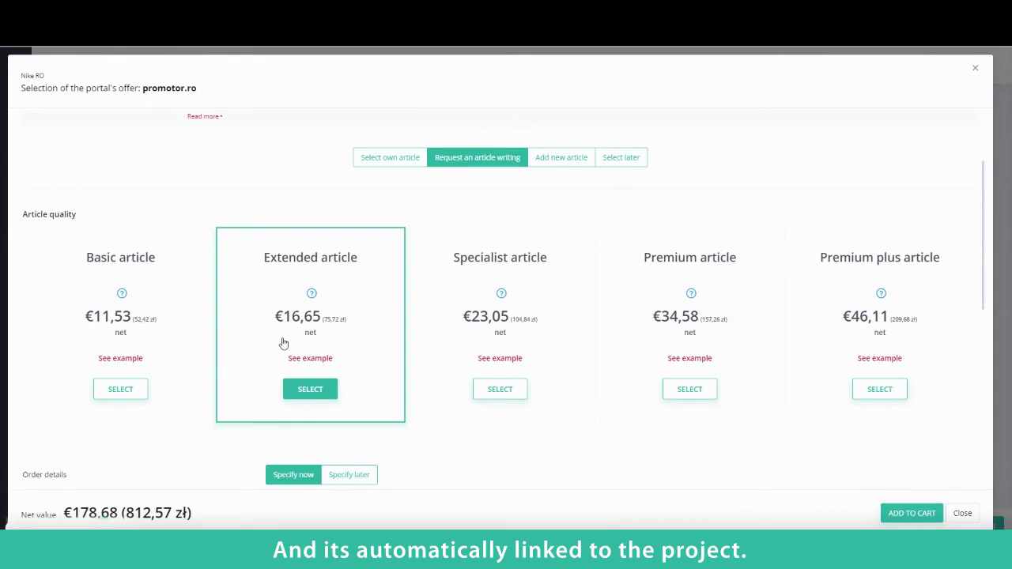
scroll(423, 312, "down", 1)
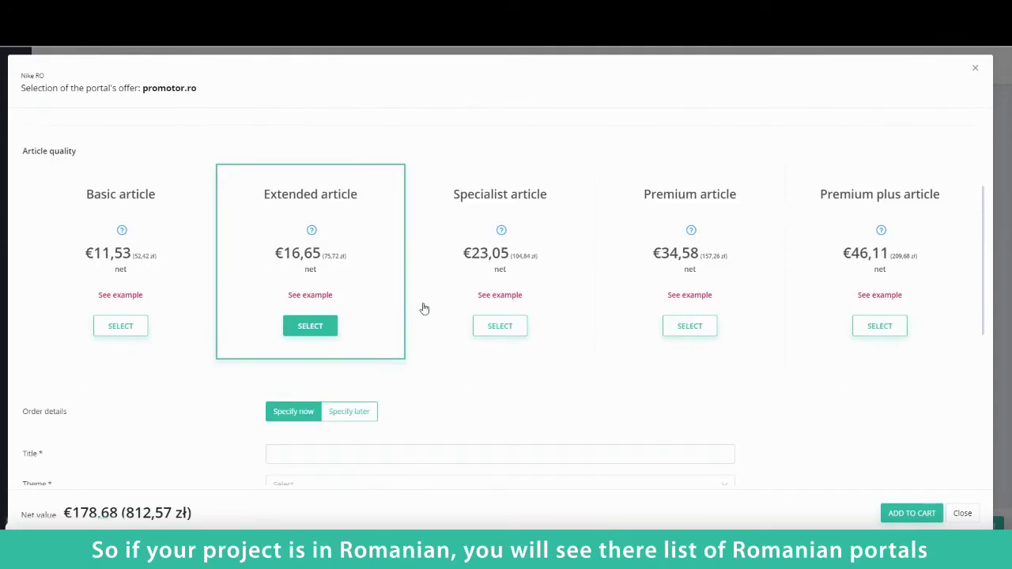
scroll(424, 309, "down", 2)
left_click(353, 326)
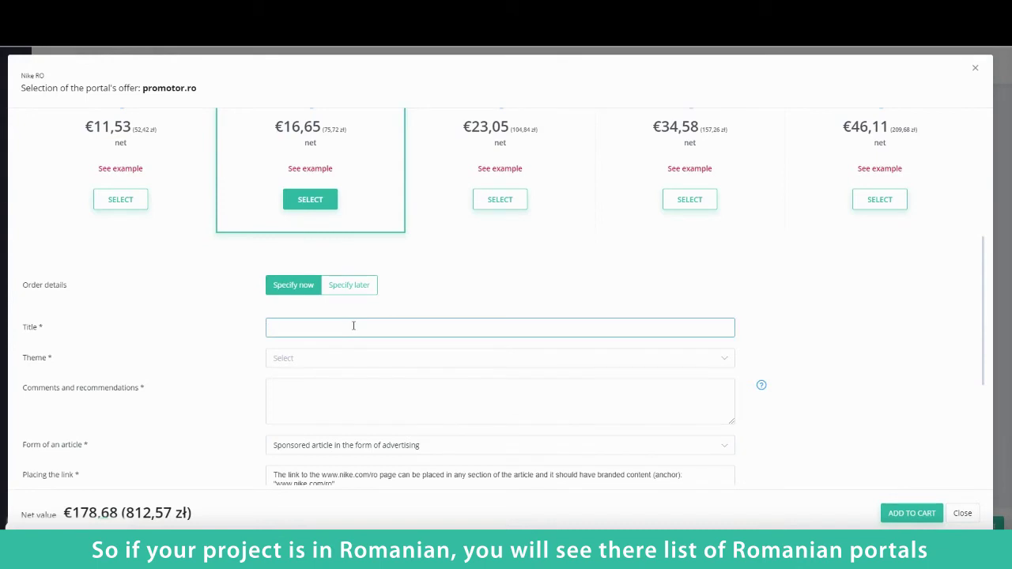
type("Please invent your own title")
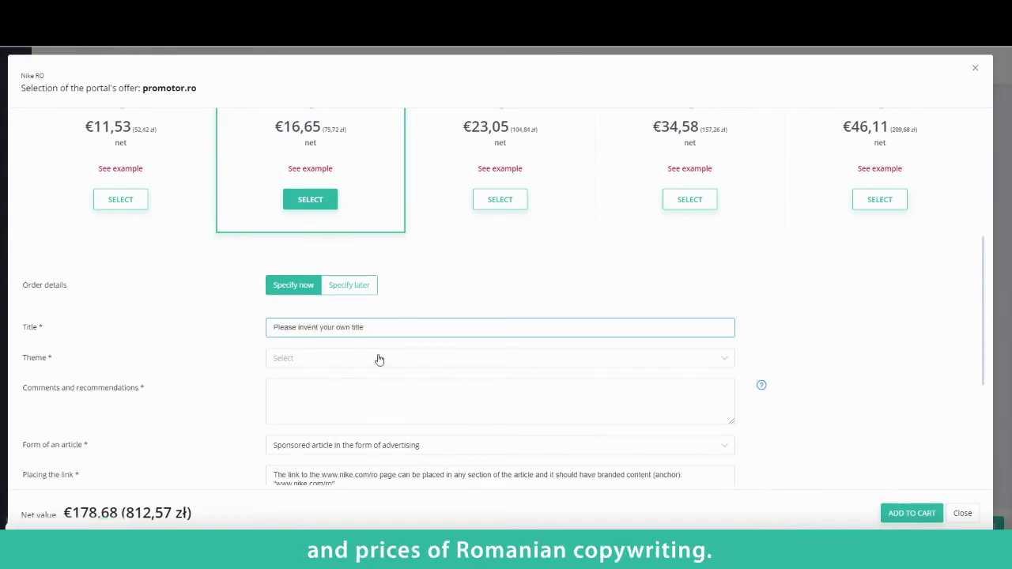
- Set the theme of the ordered article to Fashion
left_click(380, 360)
type("f")
left_click(286, 273)
- Enter "Please make the article look natural and fit the portal." as the comments and recommendations for the copywriter
scroll(332, 331, "down", 1)
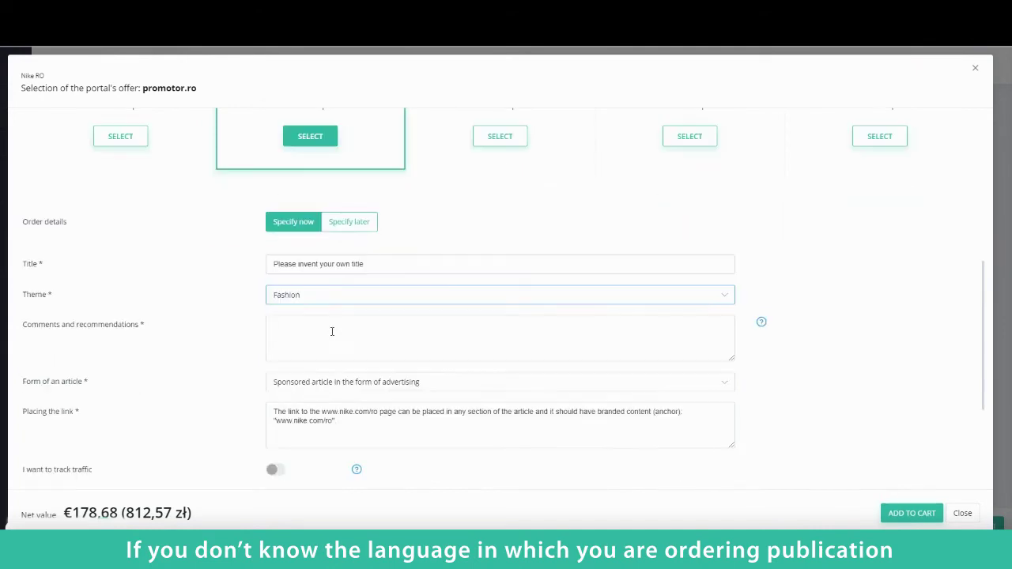
left_click(312, 325)
type("Please make th")
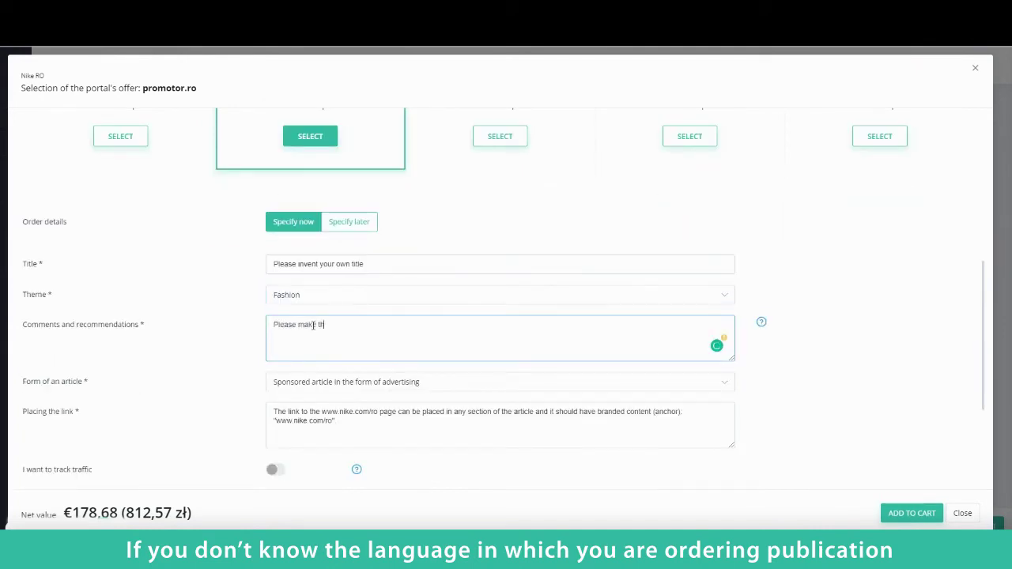
type("e article look natulat")
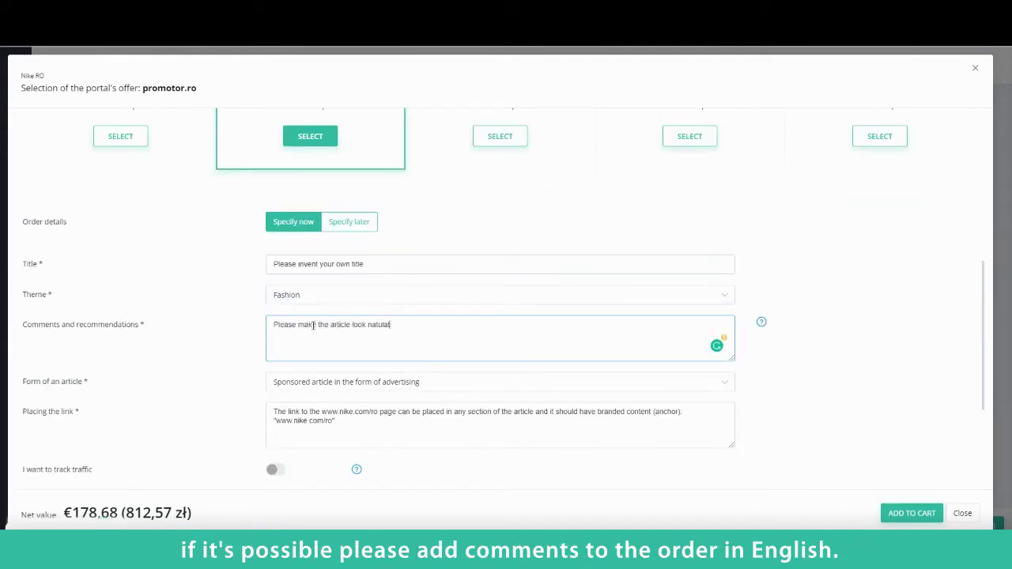
type(" and")
key("BackSpace")
key("BackSpace")
key("BackSpace")
type("ra")
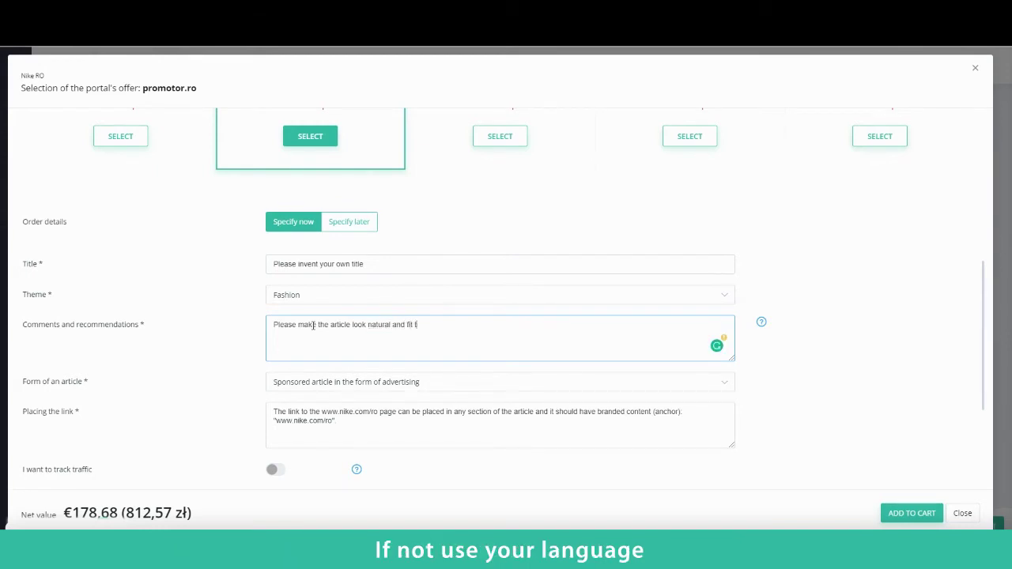
type("tal.")
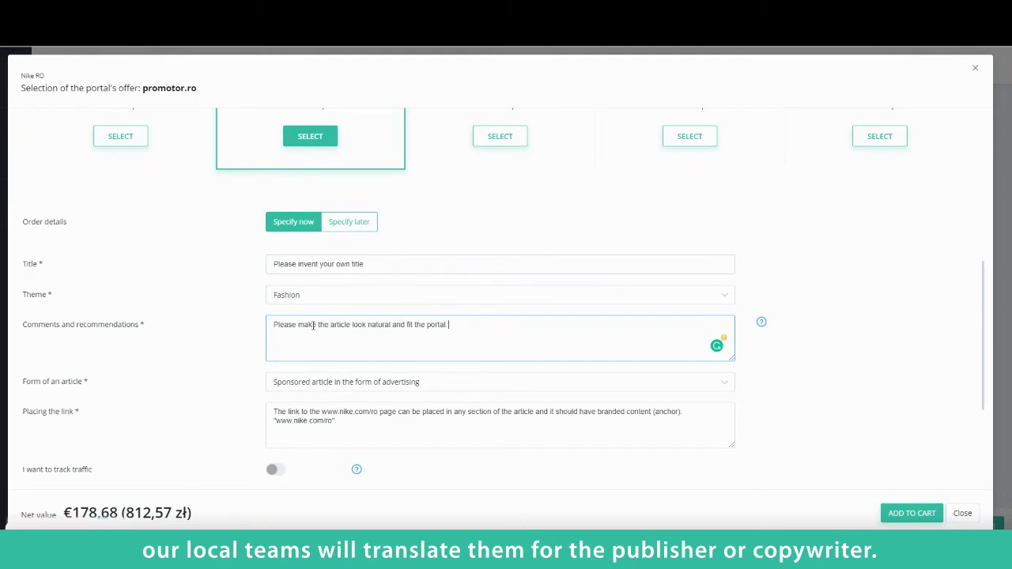
- Set the article form to Thematic article with reference to the advertiser and turn on traffic tracking
left_click(419, 387)
left_click(380, 416)
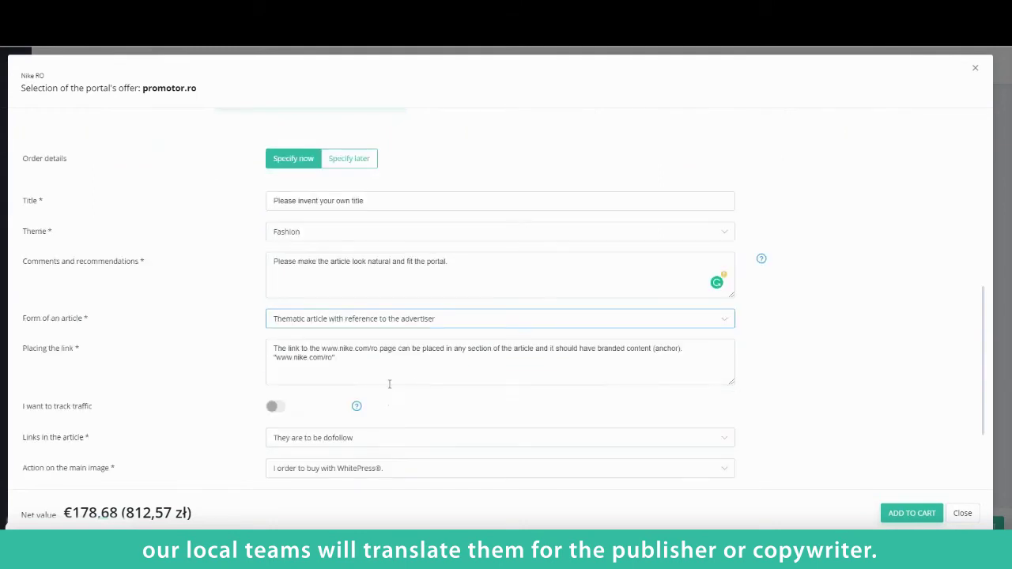
scroll(390, 380, "down", 2)
scroll(360, 361, "down", 1)
left_click(274, 286)
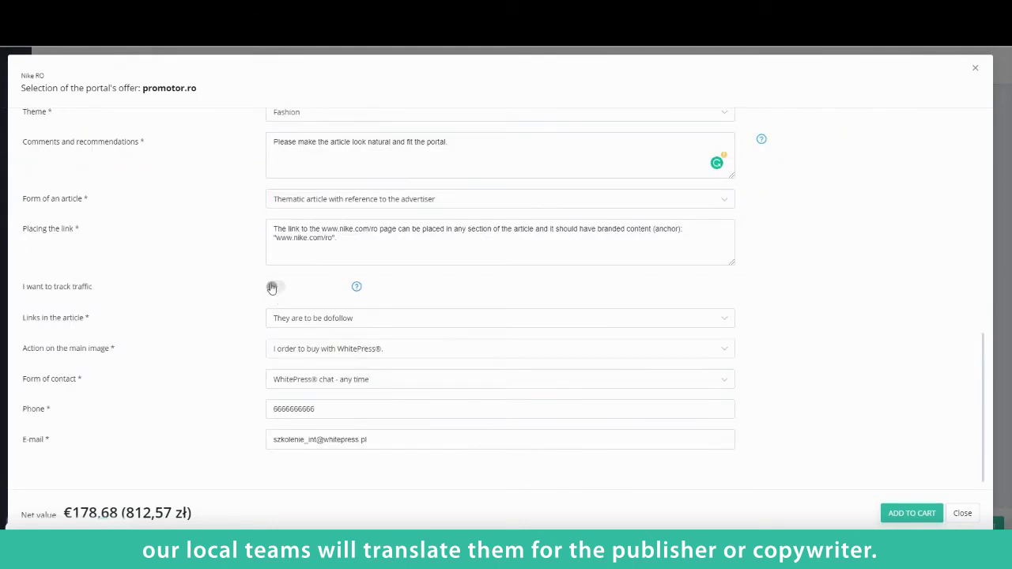
- Choose dofollow for the links in the article and add the promotor.ro order to the cart
left_click(350, 320)
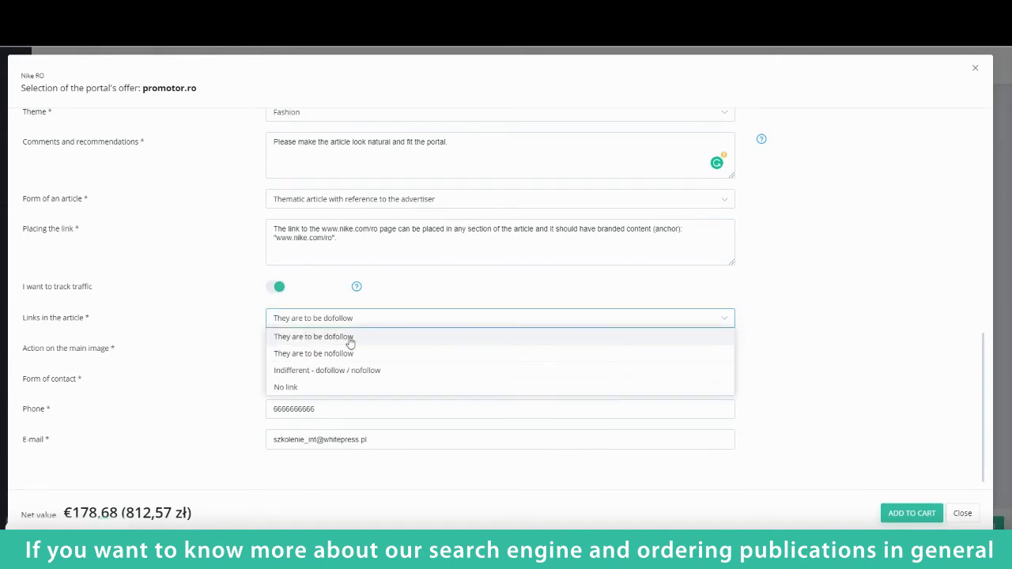
left_click(350, 336)
scroll(349, 341, "up", 1)
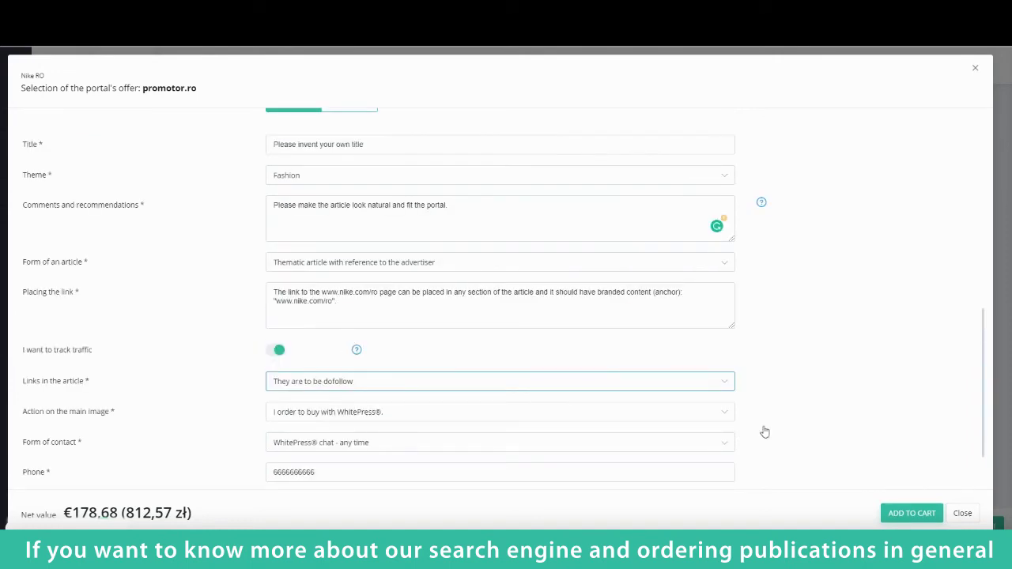
left_click(911, 514)
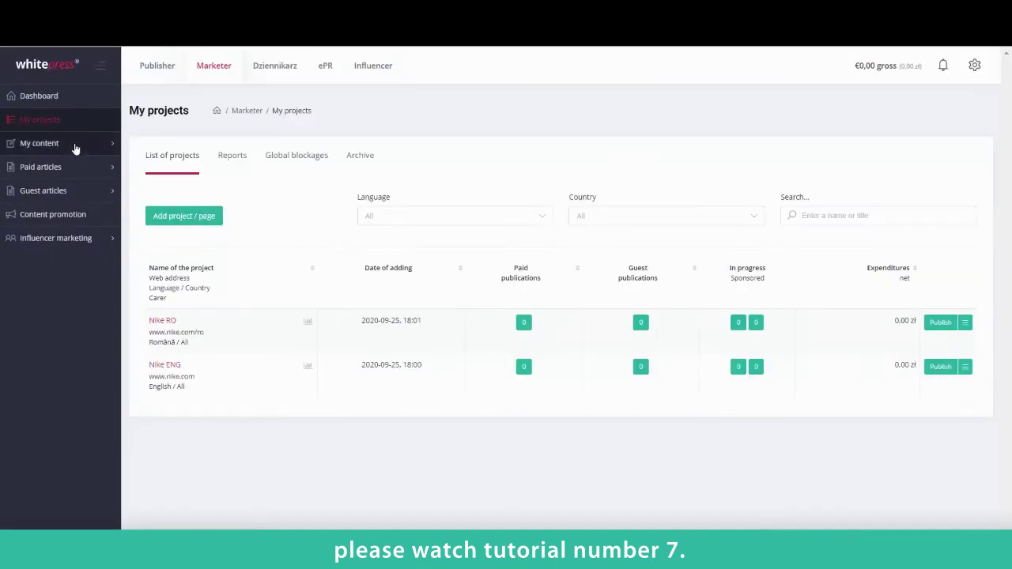
- Open the article ordering page in My content and select the Nike RO project for the paid article
left_click(75, 148)
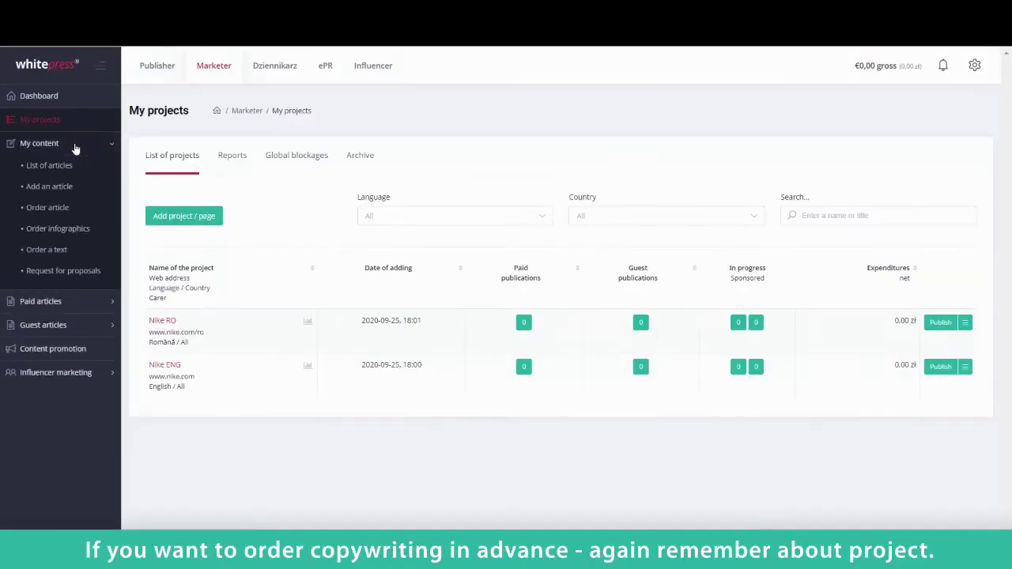
left_click(59, 212)
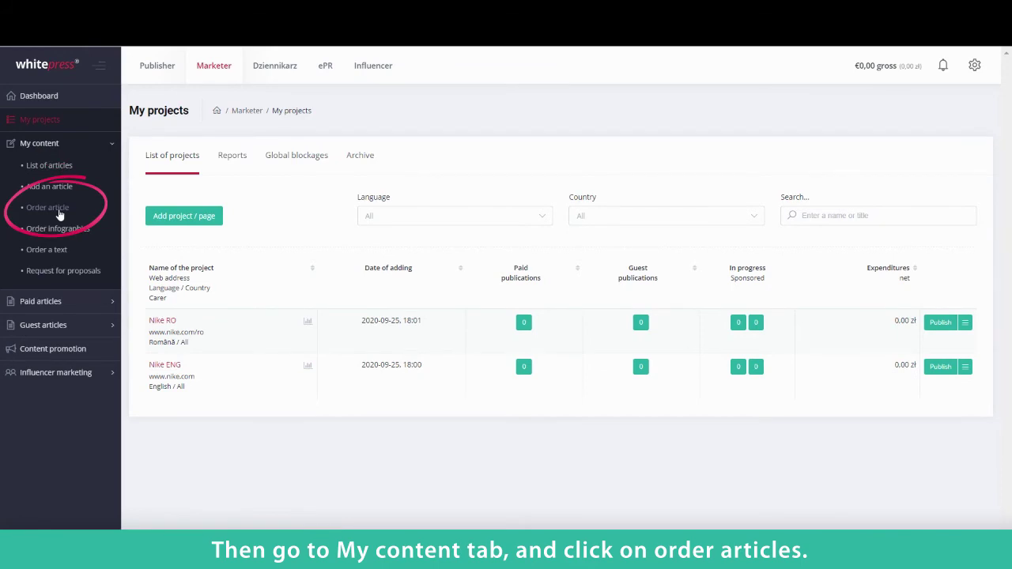
scroll(493, 321, "down", 1)
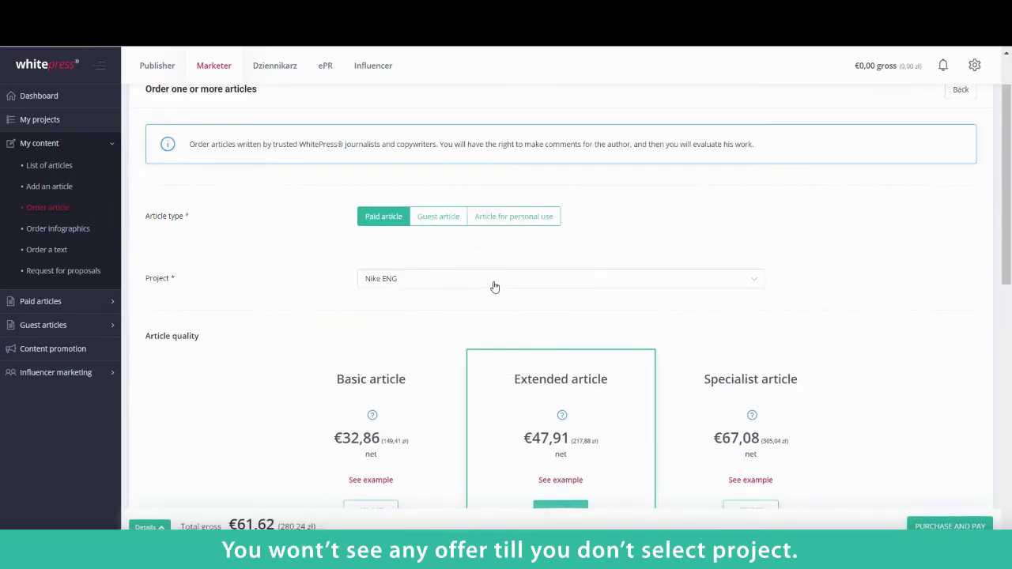
scroll(508, 318, "down", 1)
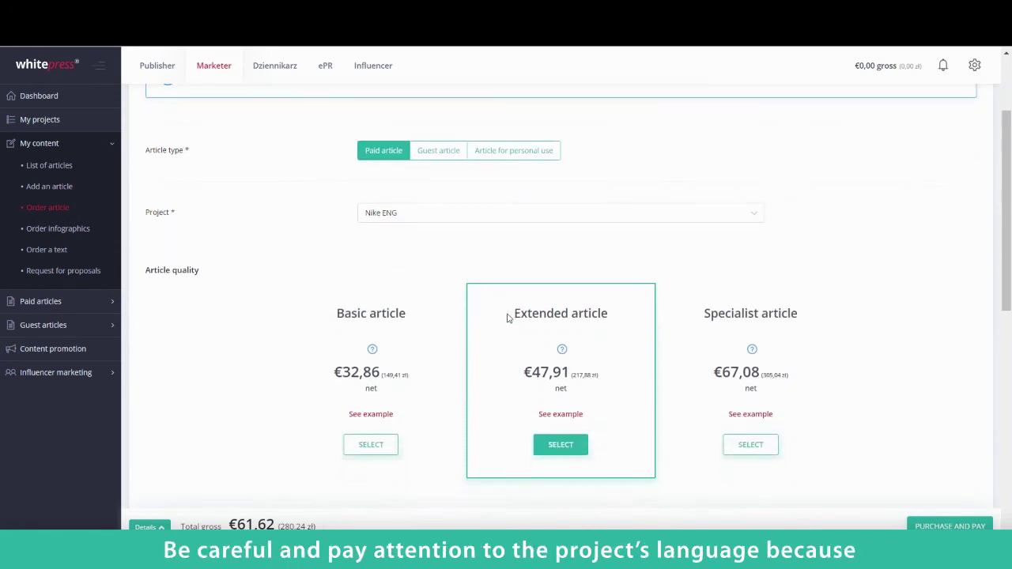
left_click(489, 216)
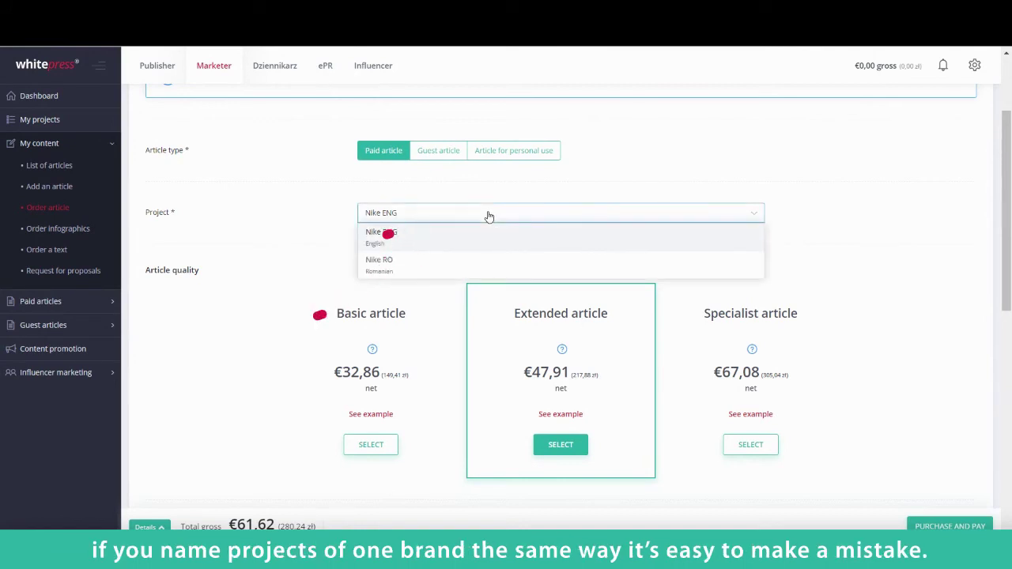
left_click(480, 268)
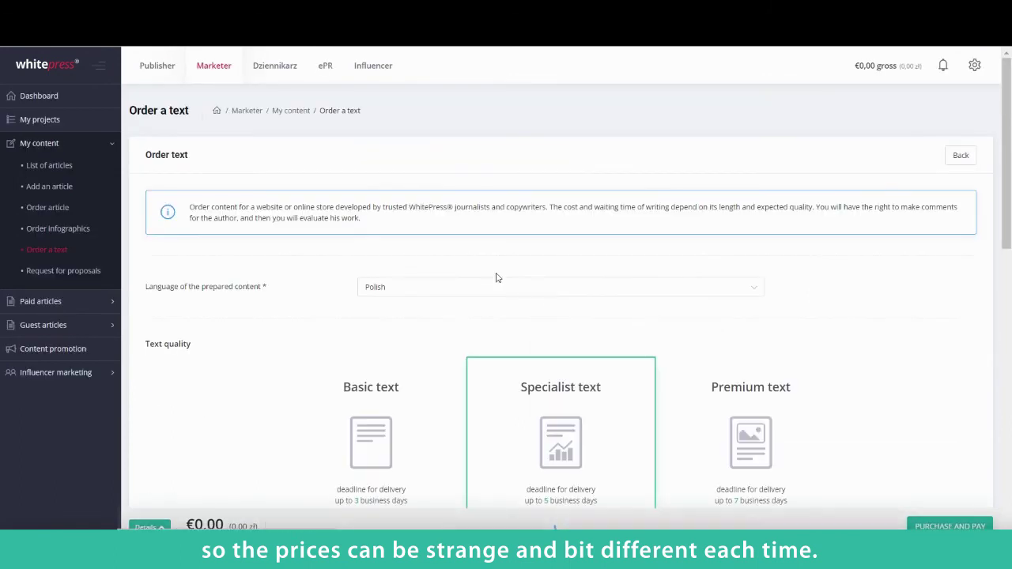
- Set the language of the prepared content to Hungarian in the text order and review the text quality offer
scroll(489, 269, "down", 1)
left_click(468, 222)
left_click(432, 294)
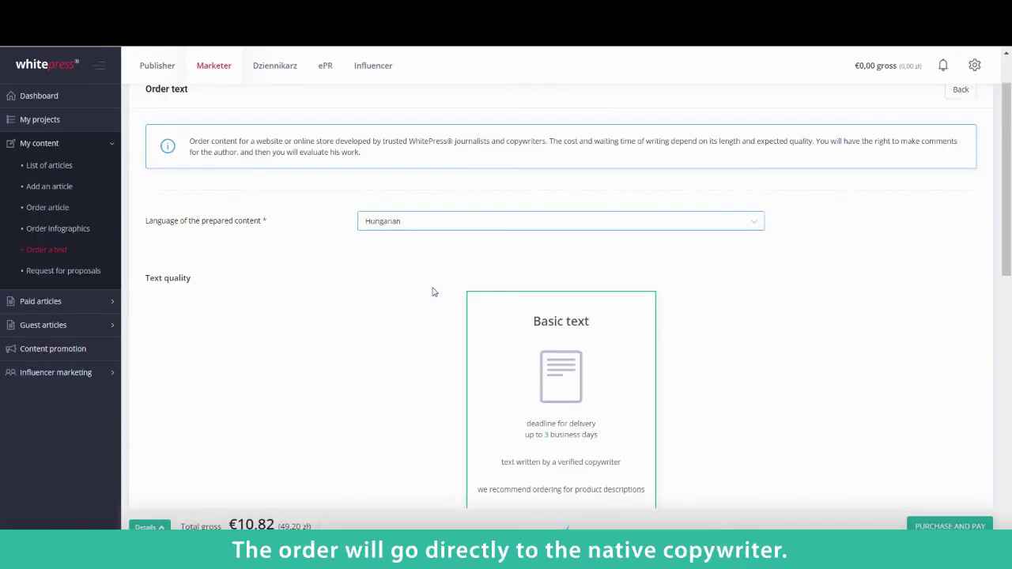
scroll(432, 293, "down", 3)
scroll(454, 237, "up", 2)
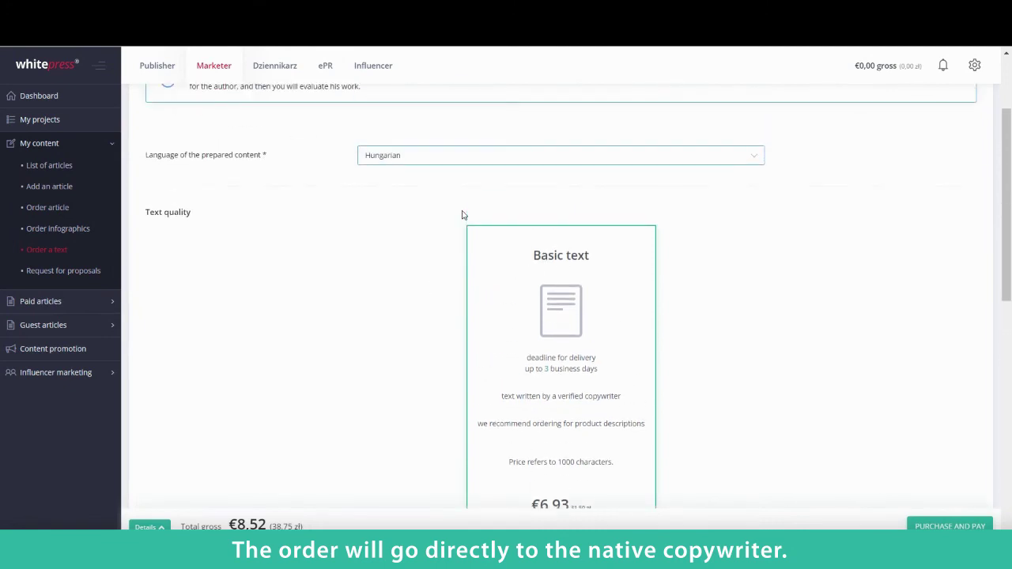
- Switch the language of the prepared content to Russian and review the Basic text offer
left_click(470, 158)
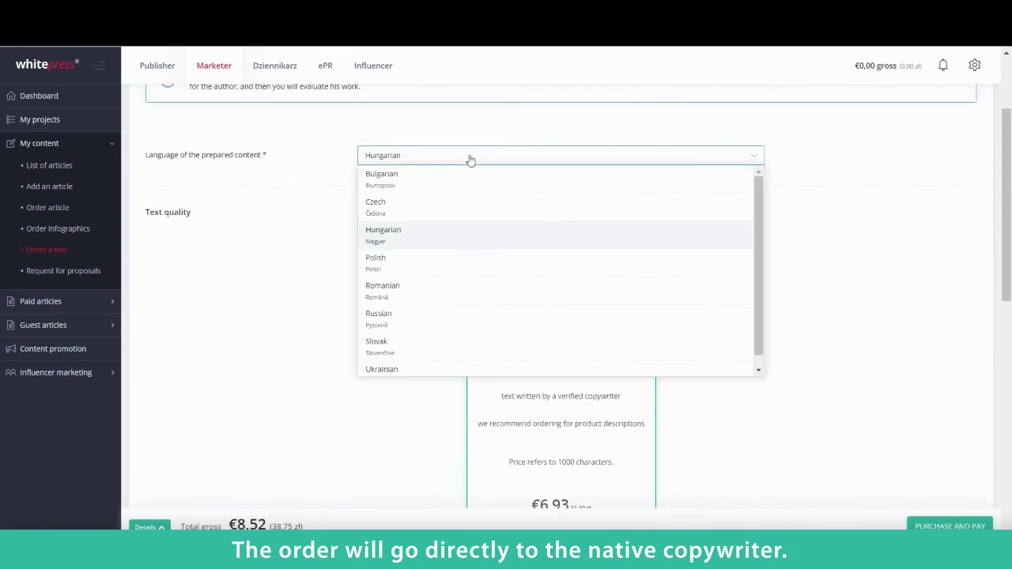
left_click(425, 327)
scroll(425, 331, "down", 2)
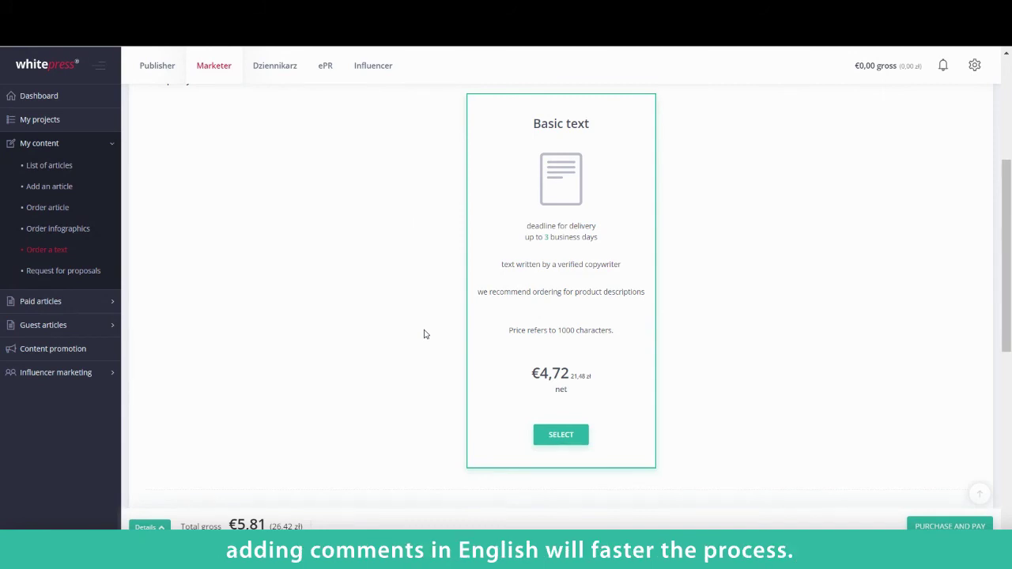
- Open the list of projects and filter it by the German language
left_click(60, 125)
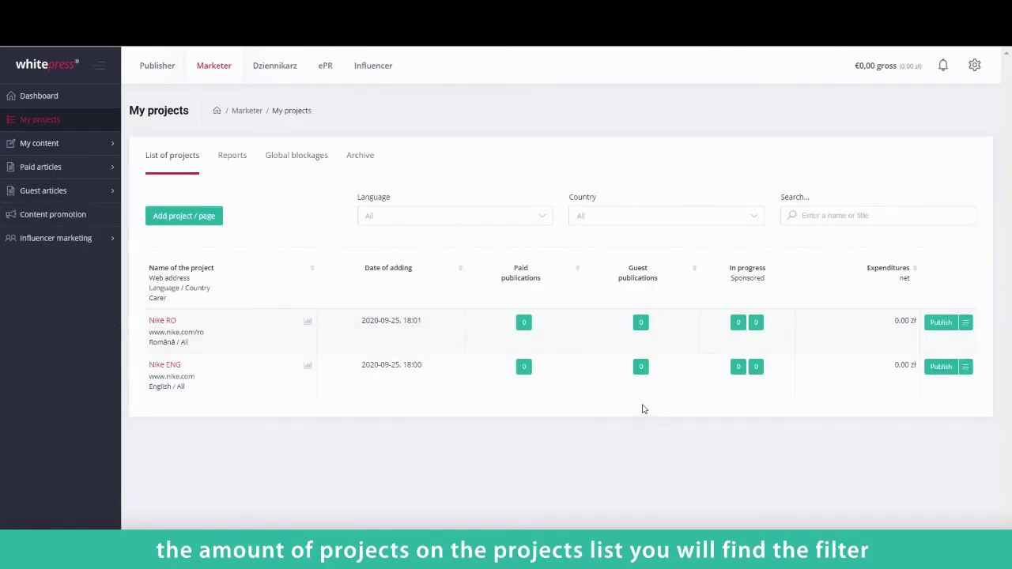
left_click(544, 219)
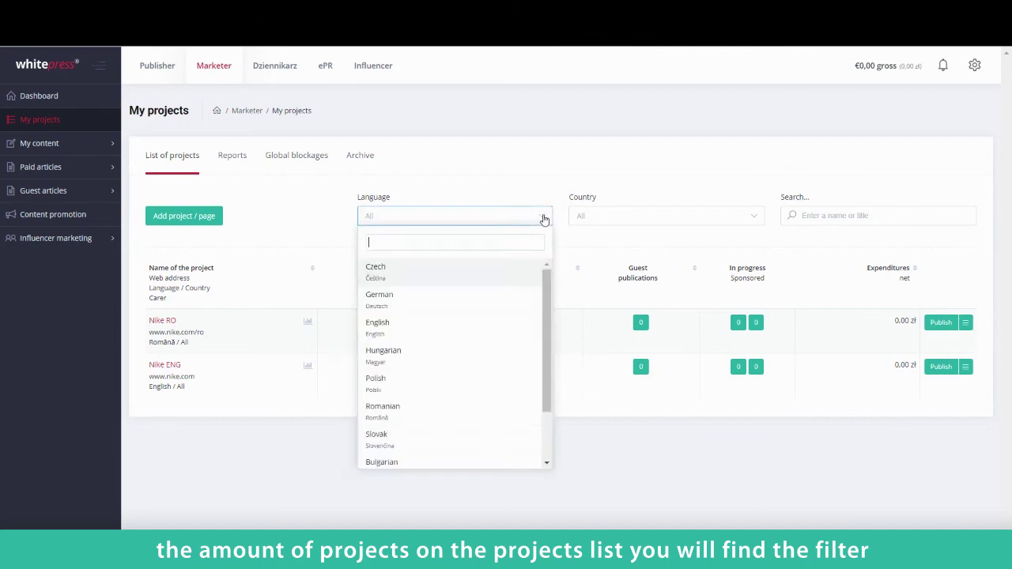
left_click(481, 305)
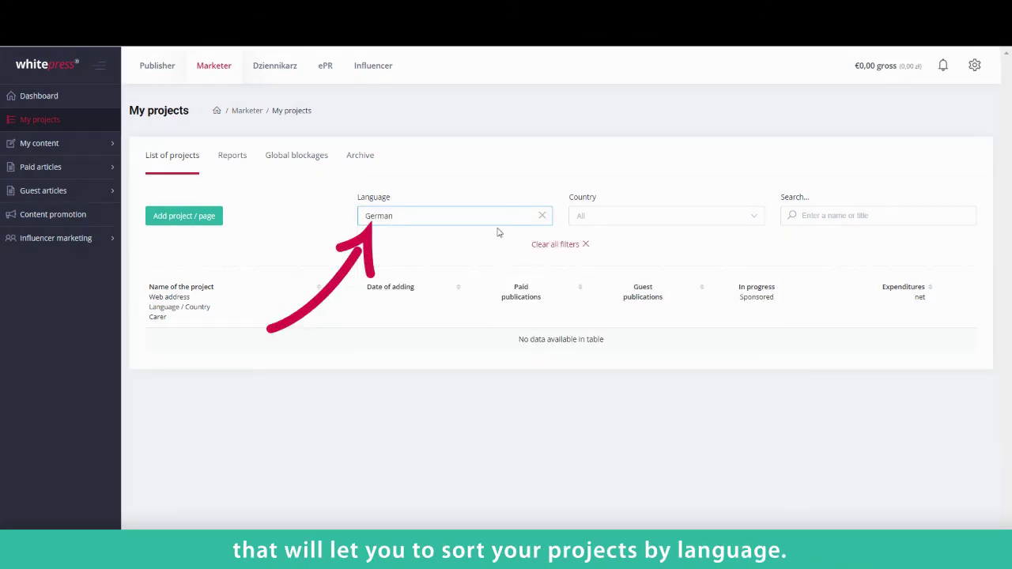
- Filter the project list by the Romanian language and clear the language filter
left_click(500, 221)
left_click(438, 410)
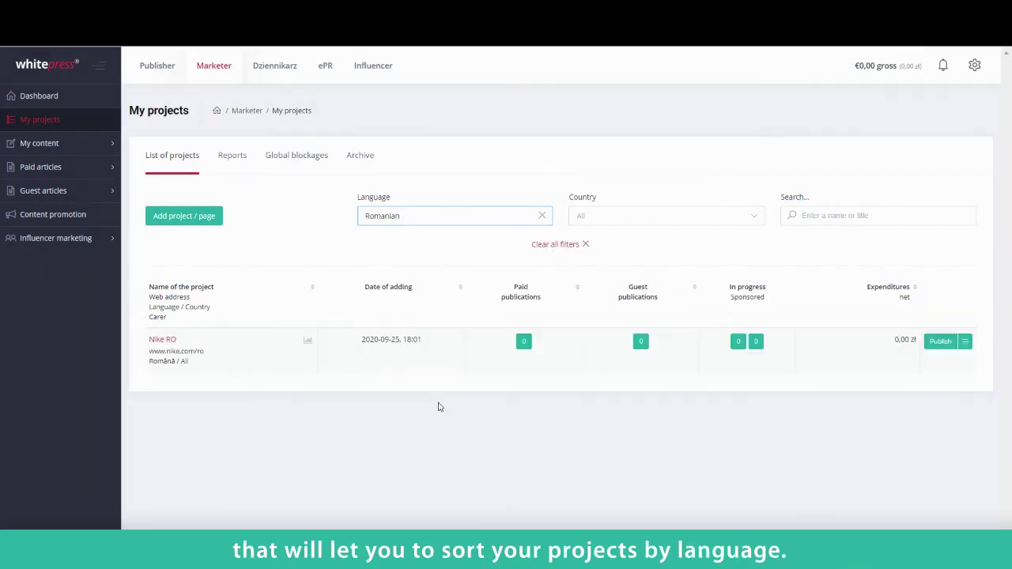
left_click(542, 215)
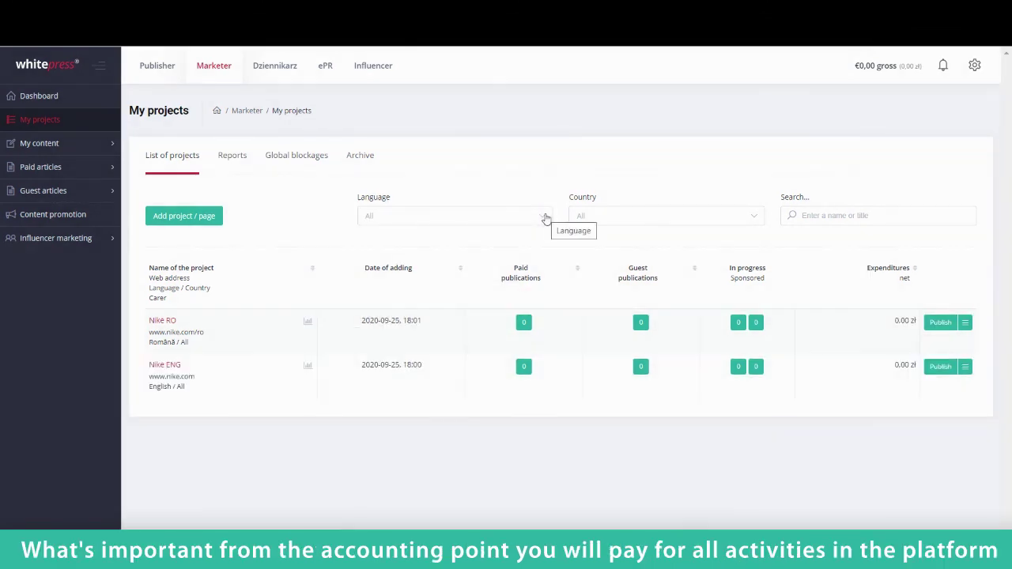